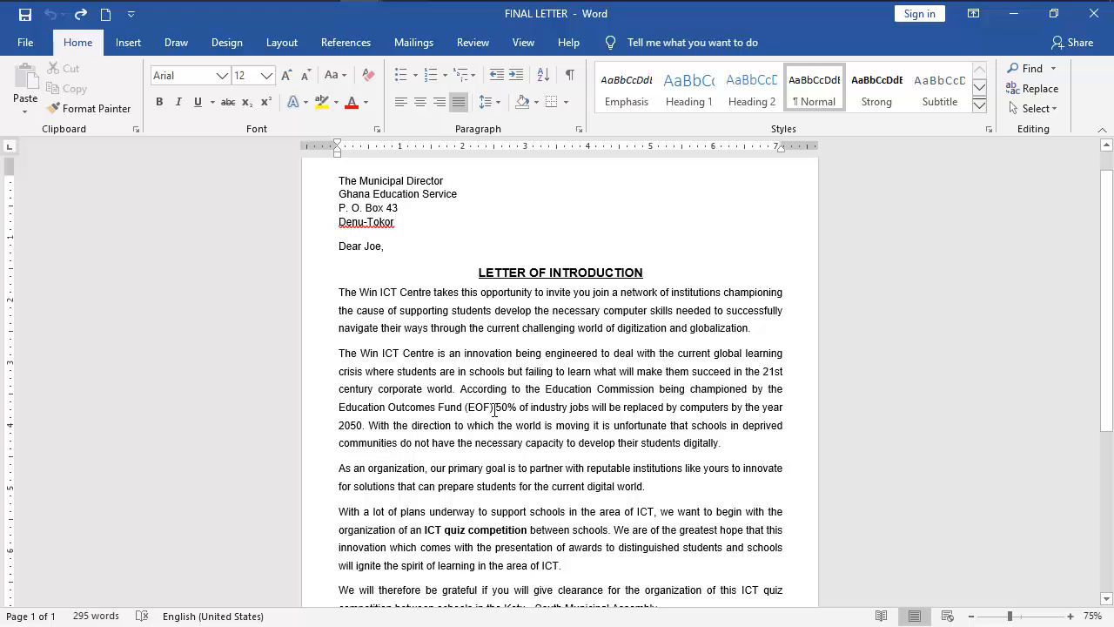
- Switch from the FINAL LETTER document to the Starting point document to view the unformatted letter
click(541, 266)
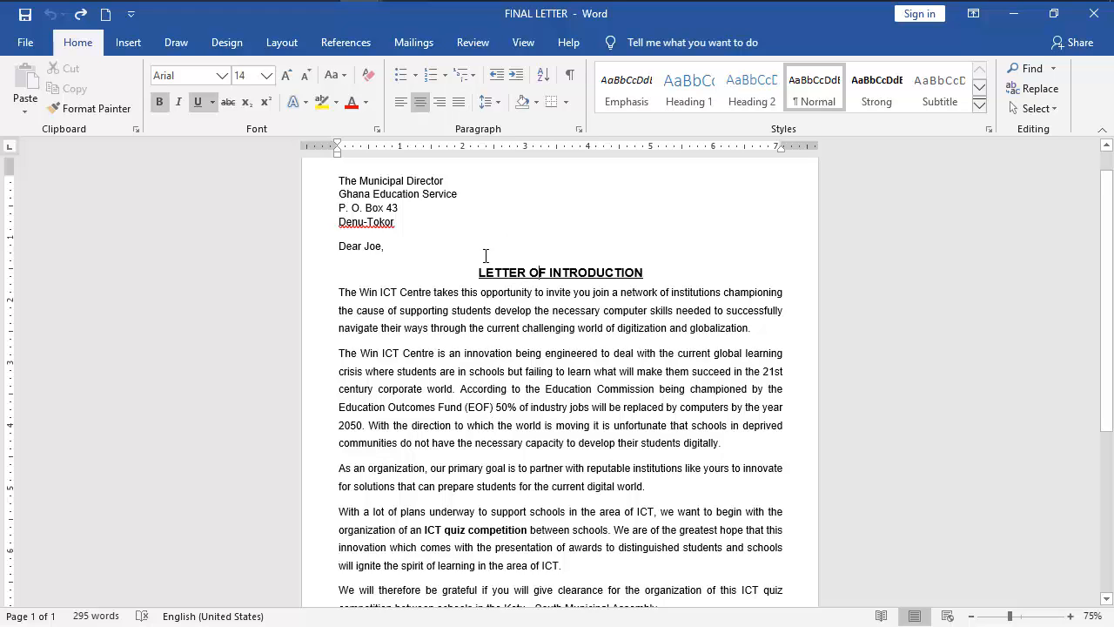
scroll(479, 261, up, 1)
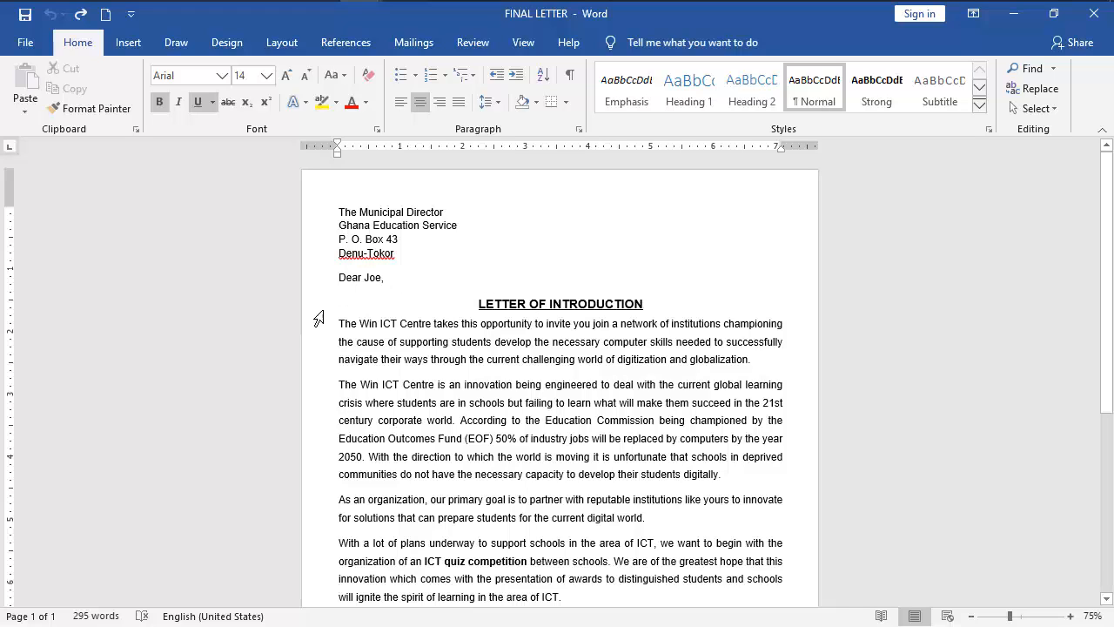
click(524, 41)
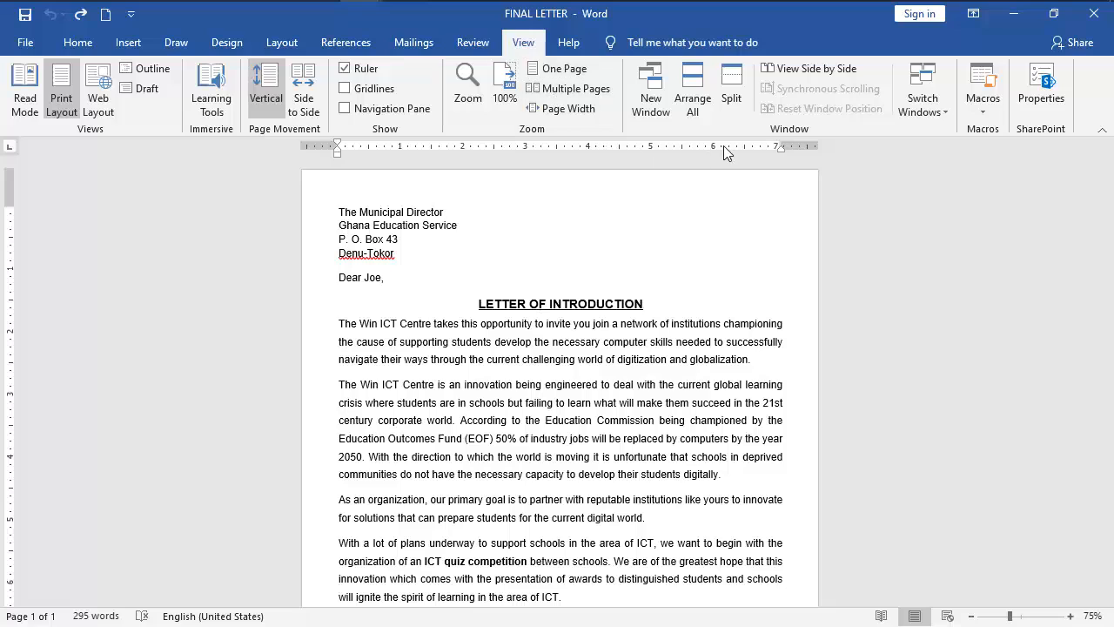
click(923, 97)
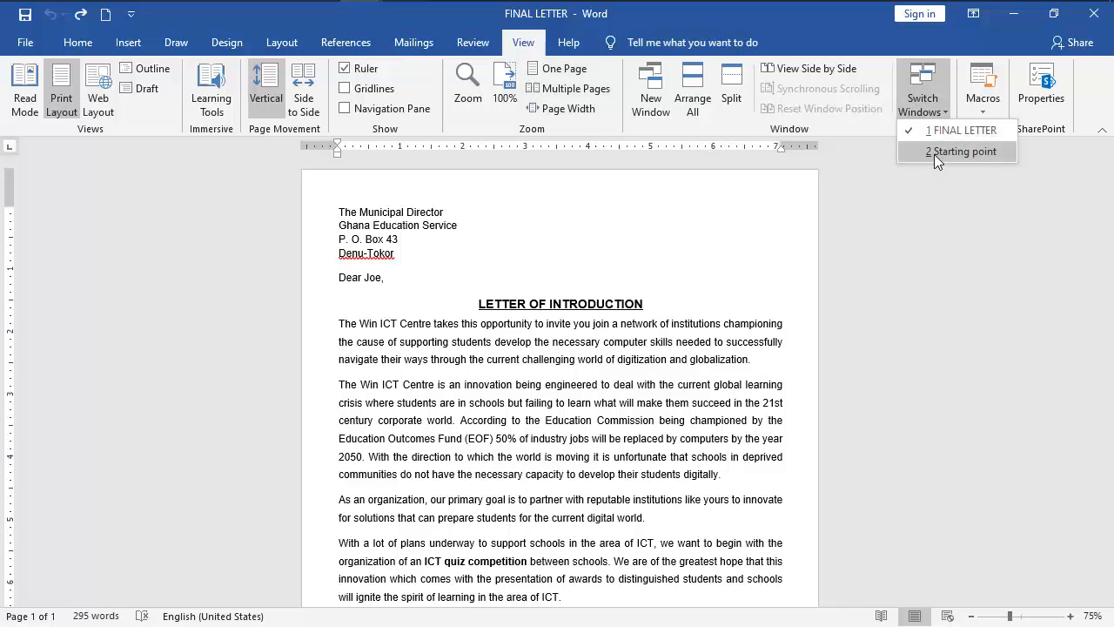
click(523, 45)
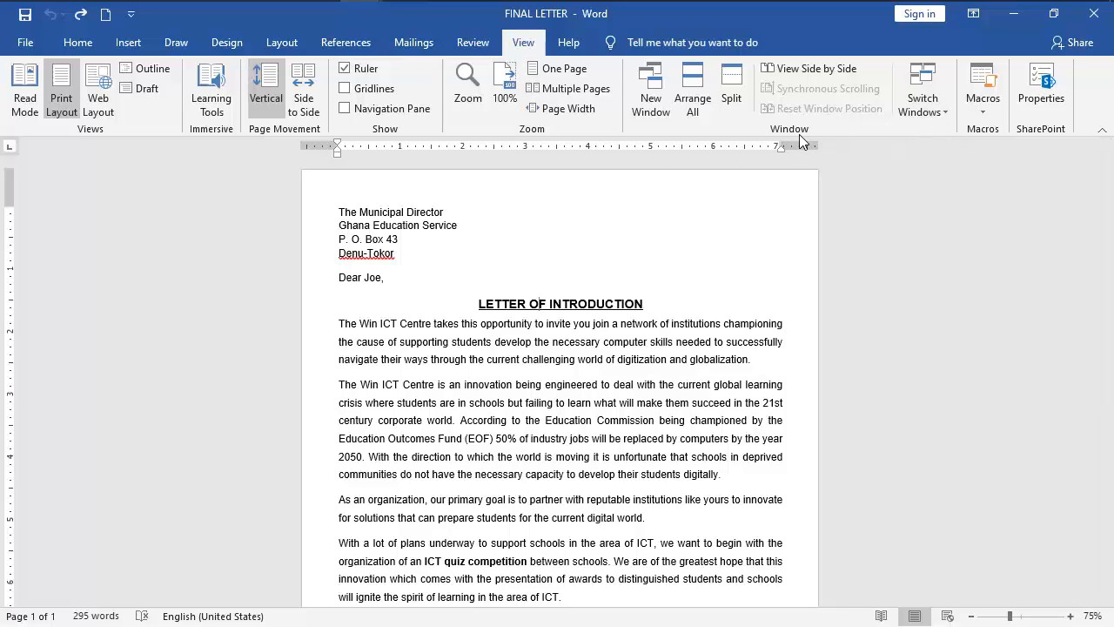
click(933, 113)
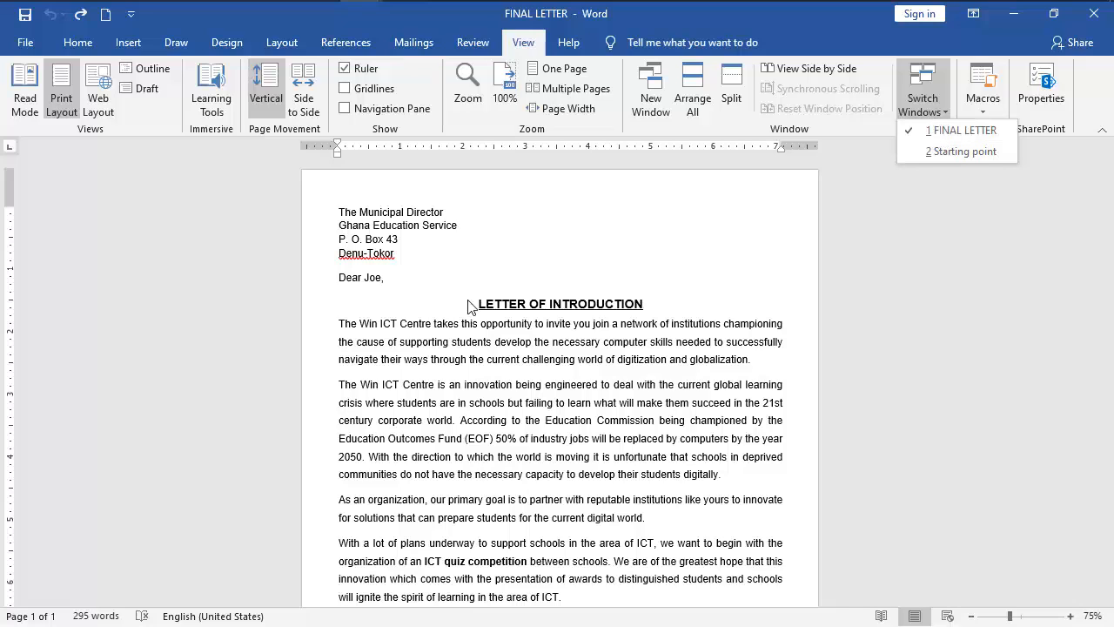
click(960, 153)
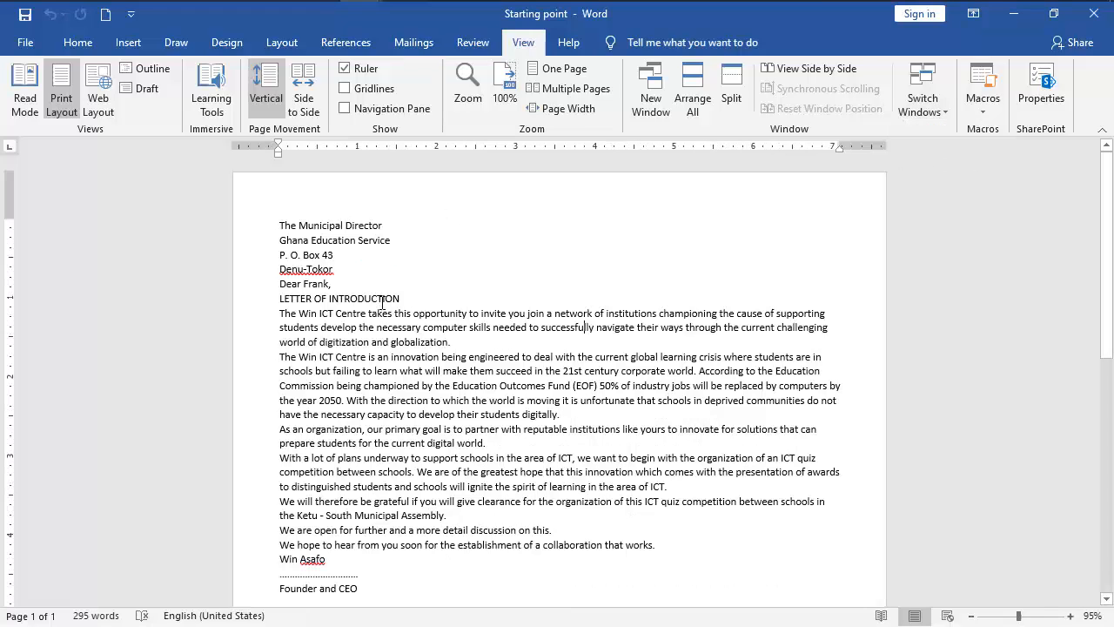
click(425, 371)
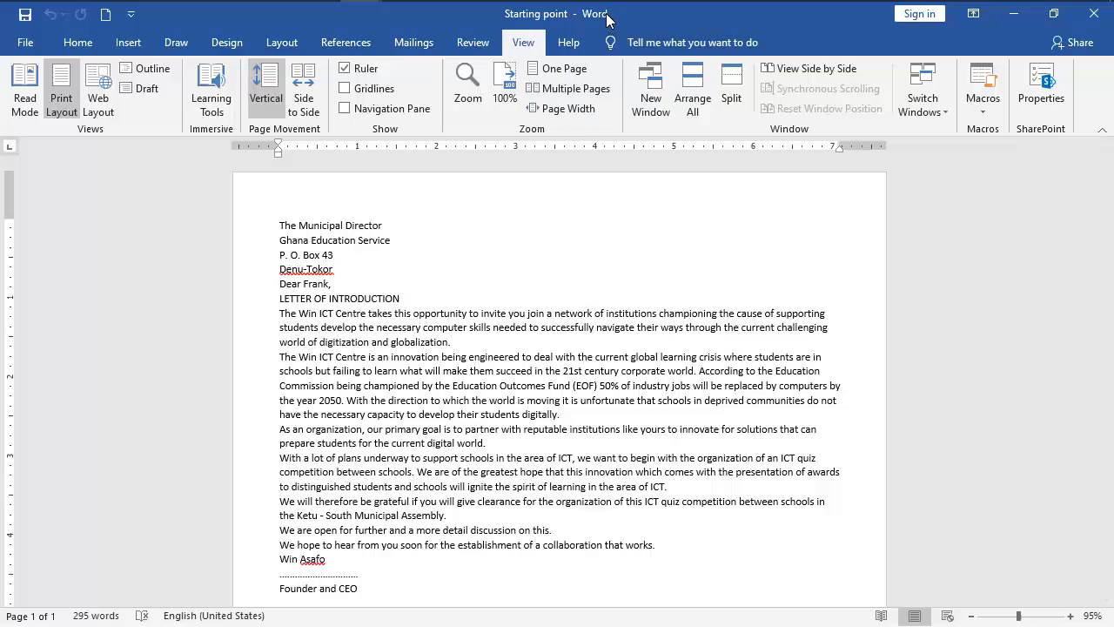
- Move the Starting point window aside and return to FINAL LETTER to review the formatting of the finished letter
drag(612, 16, 710, 139)
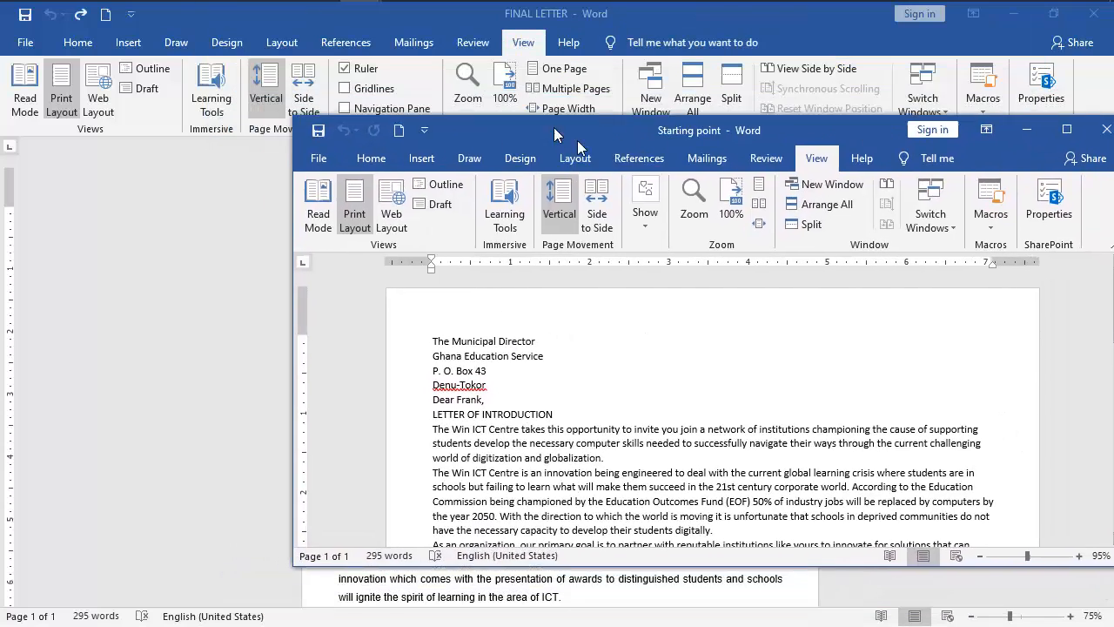
drag(554, 135, 795, 108)
click(270, 282)
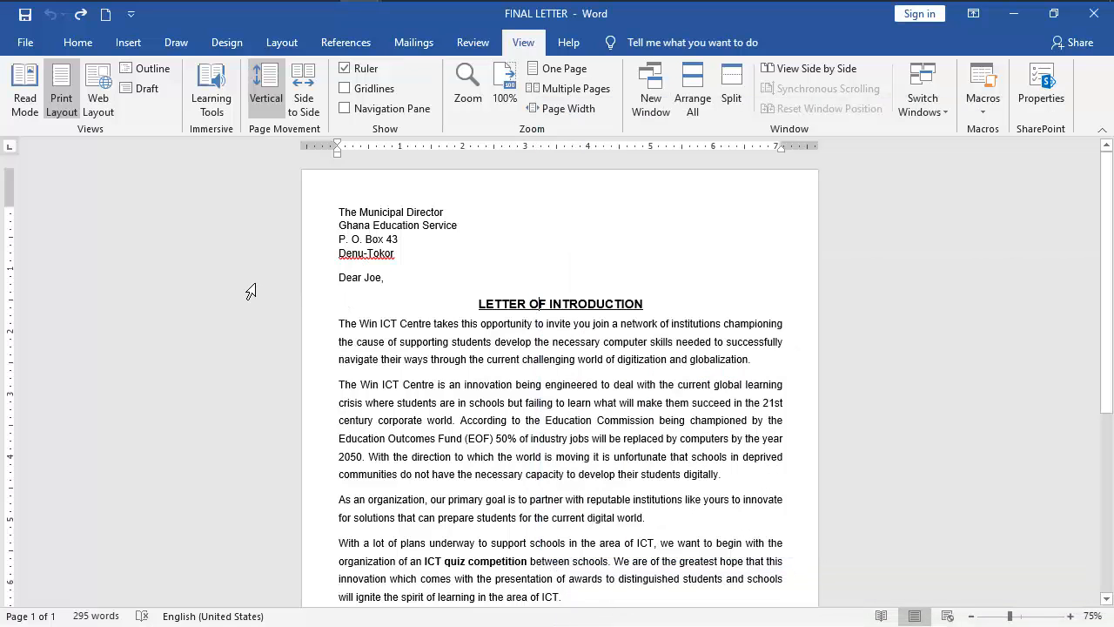
scroll(672, 509, down, 3)
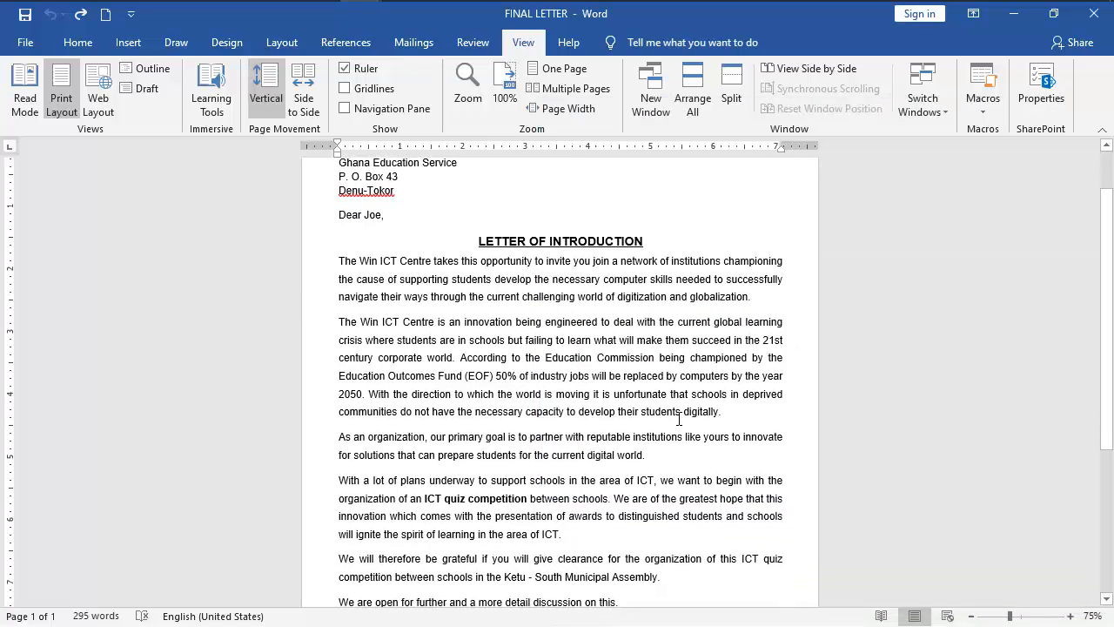
scroll(640, 435, up, 2)
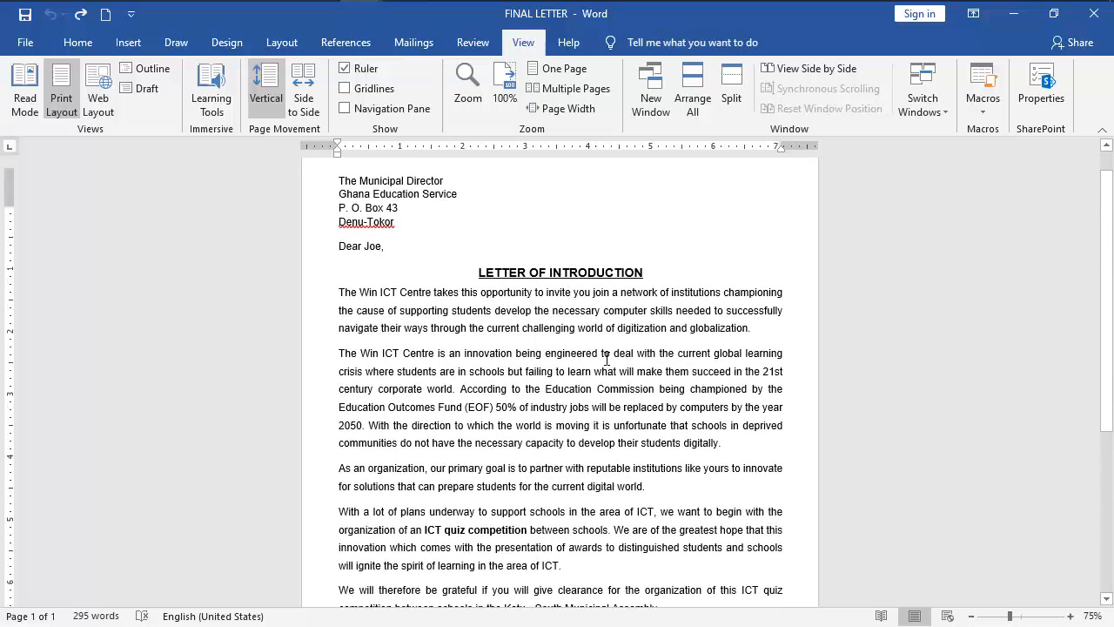
scroll(589, 337, up, 1)
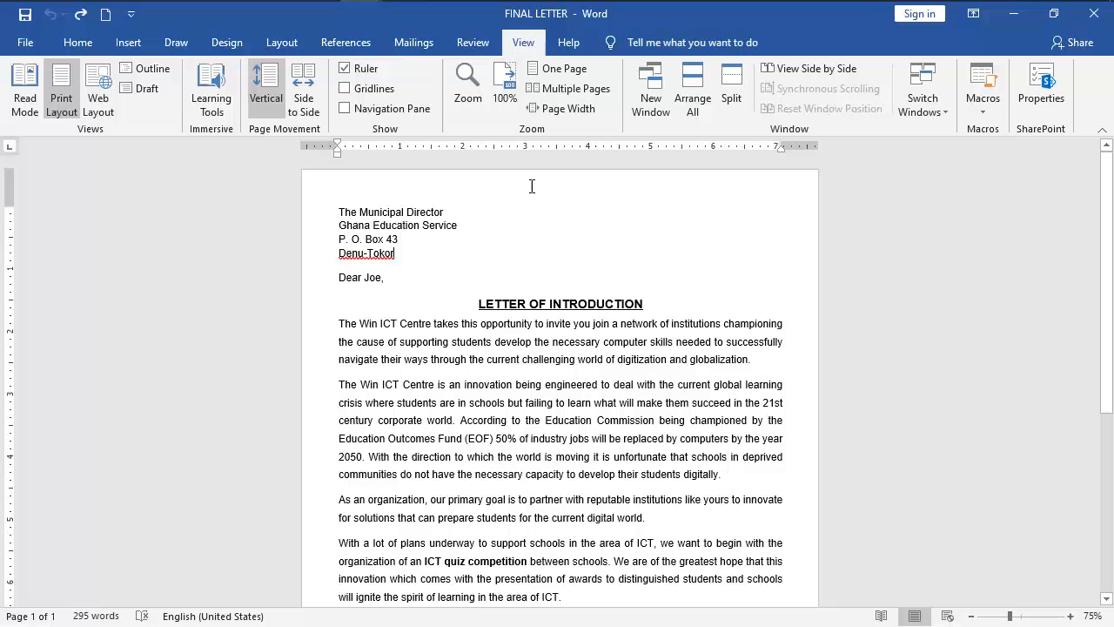
- Switch back to the Starting point document and maximize its window for editing
click(943, 91)
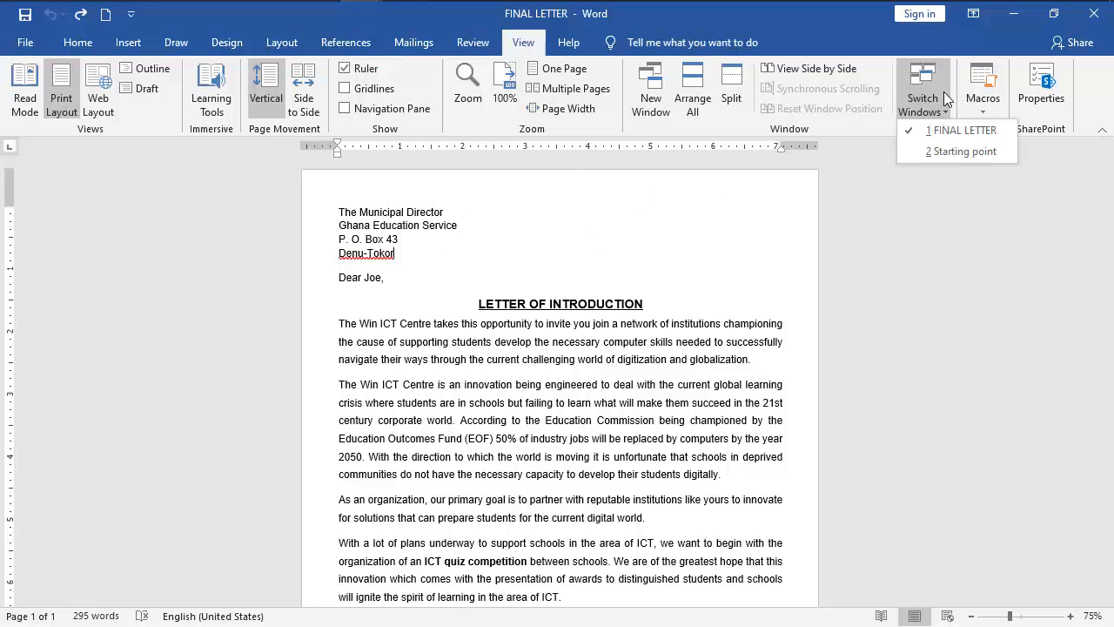
click(942, 155)
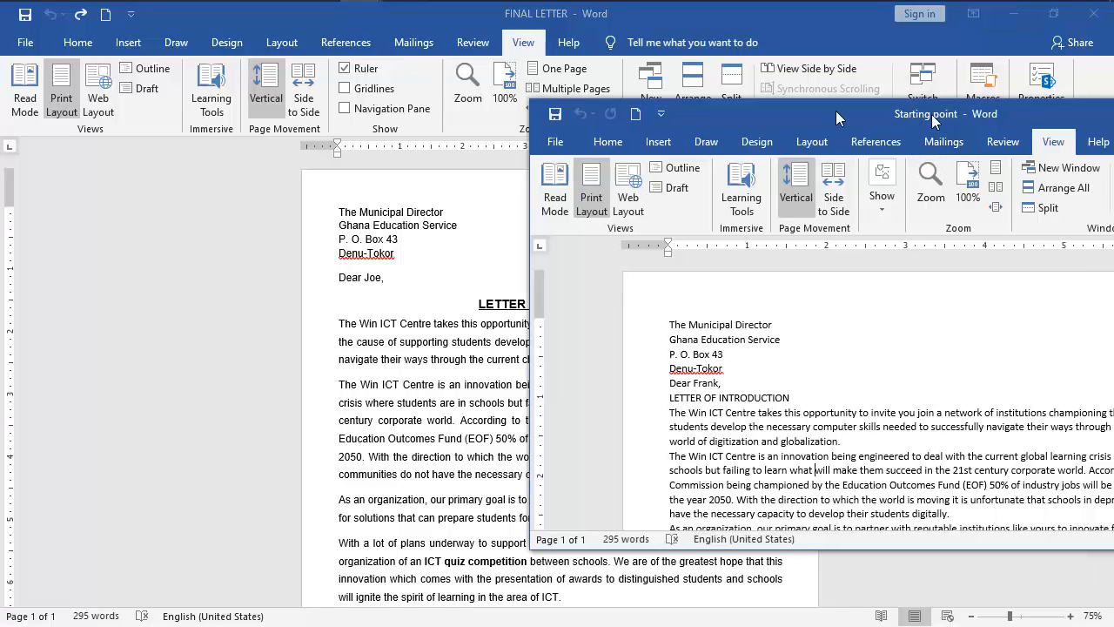
double_click(836, 111)
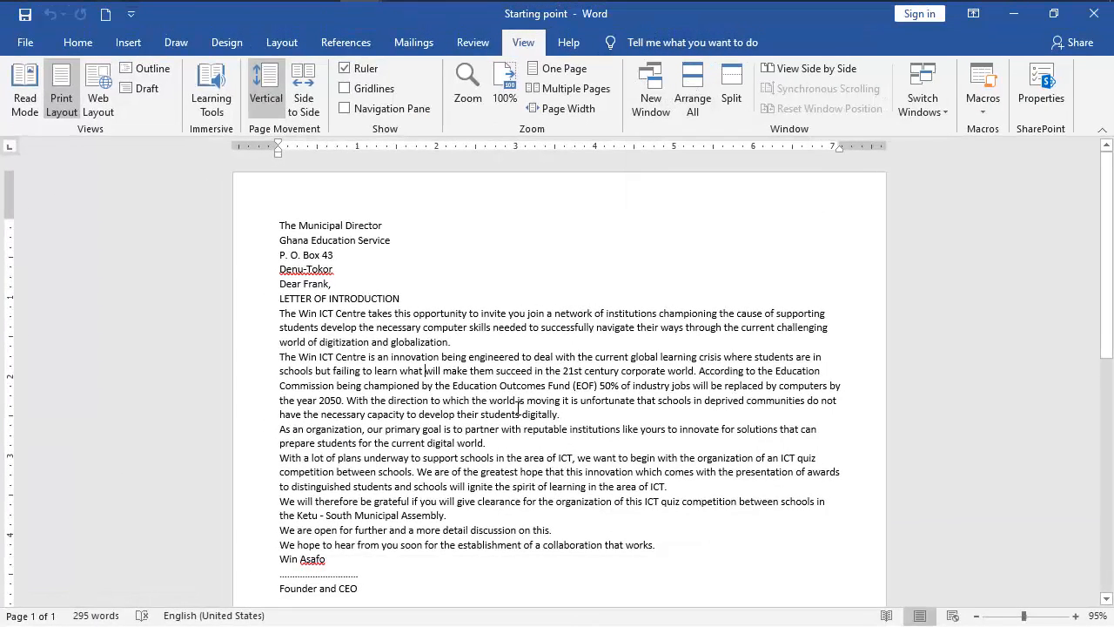
click(78, 42)
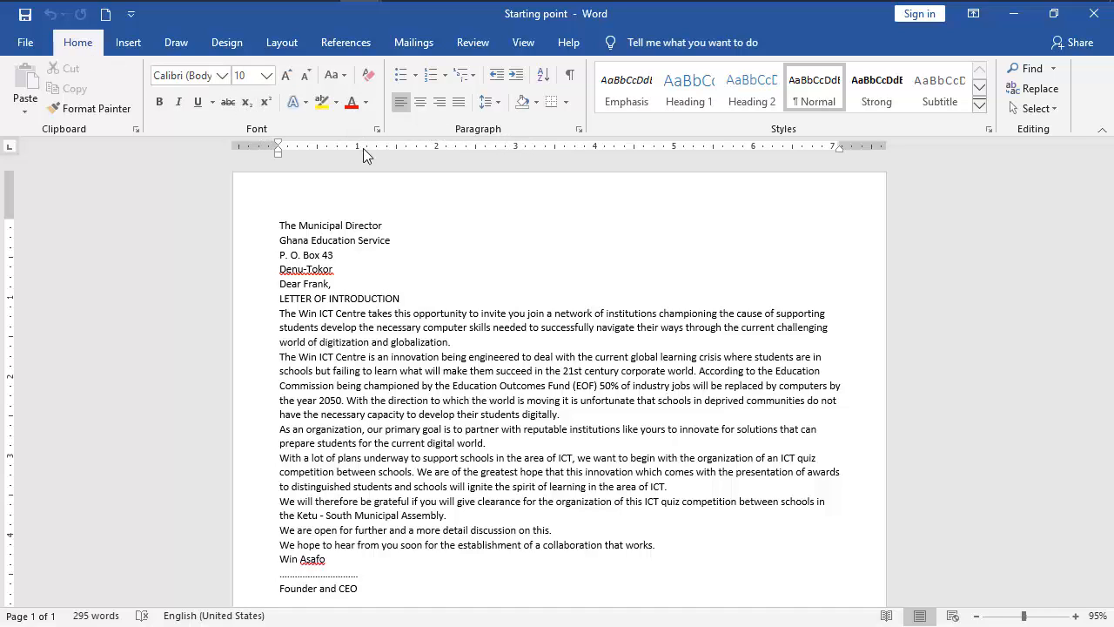
scroll(372, 247, down, 1)
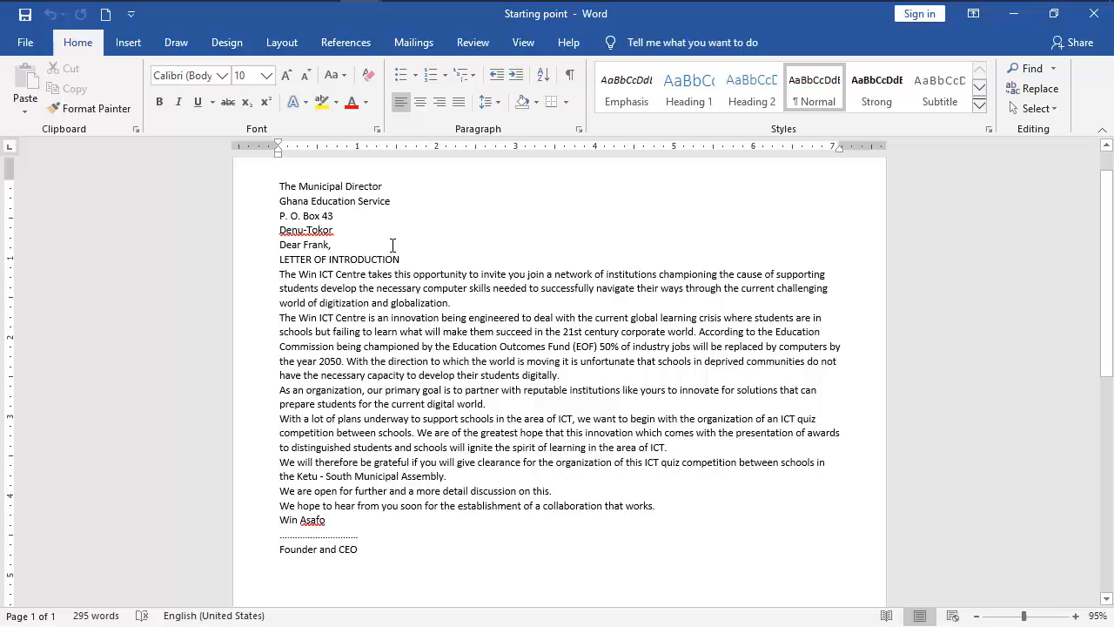
scroll(396, 253, up, 1)
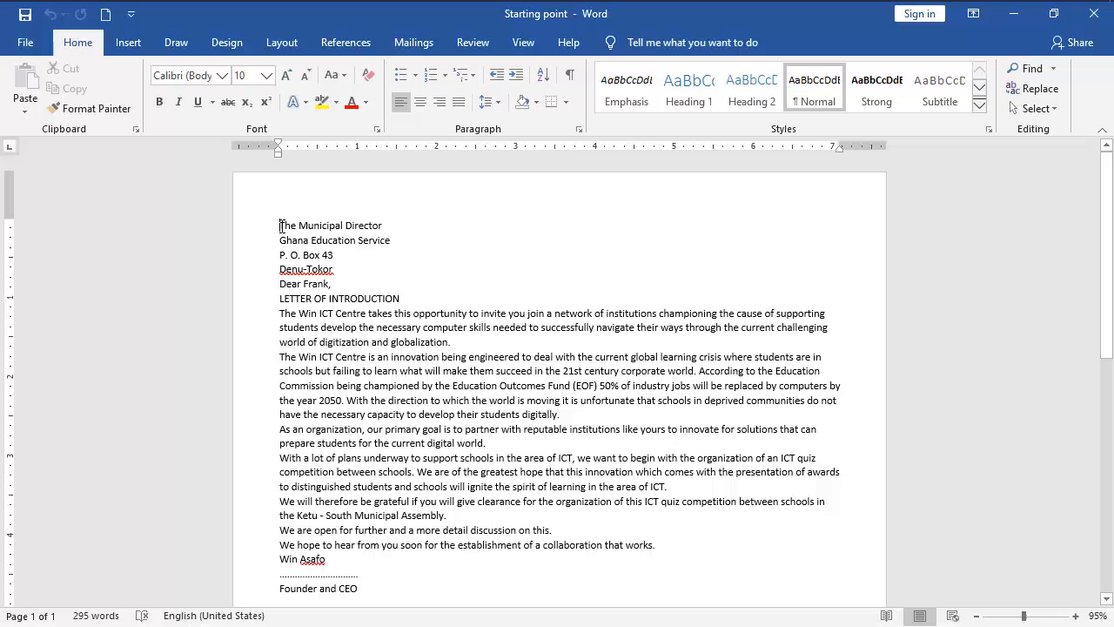
- Try selecting the entire letter, first manually and again with Select All, clearing the selection each time
drag(276, 225, 554, 593)
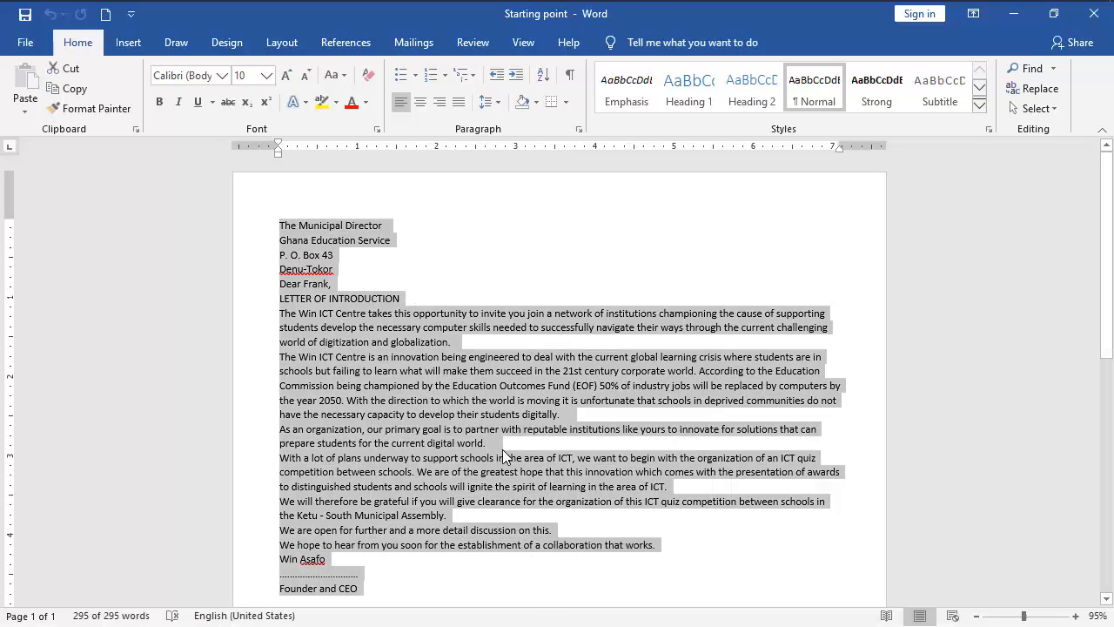
click(500, 215)
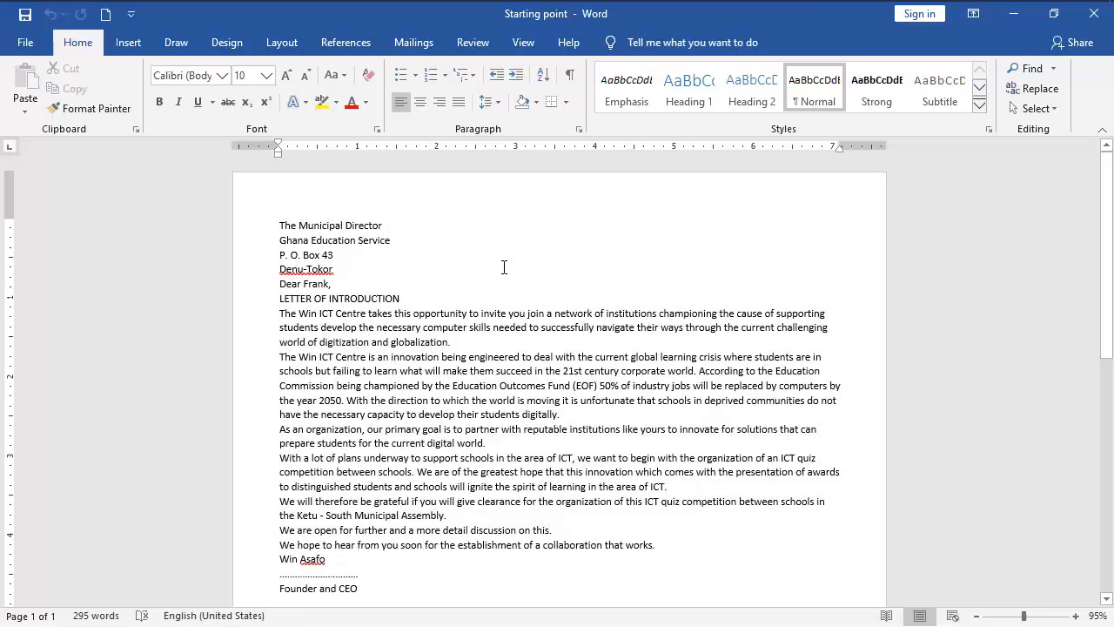
click(1047, 109)
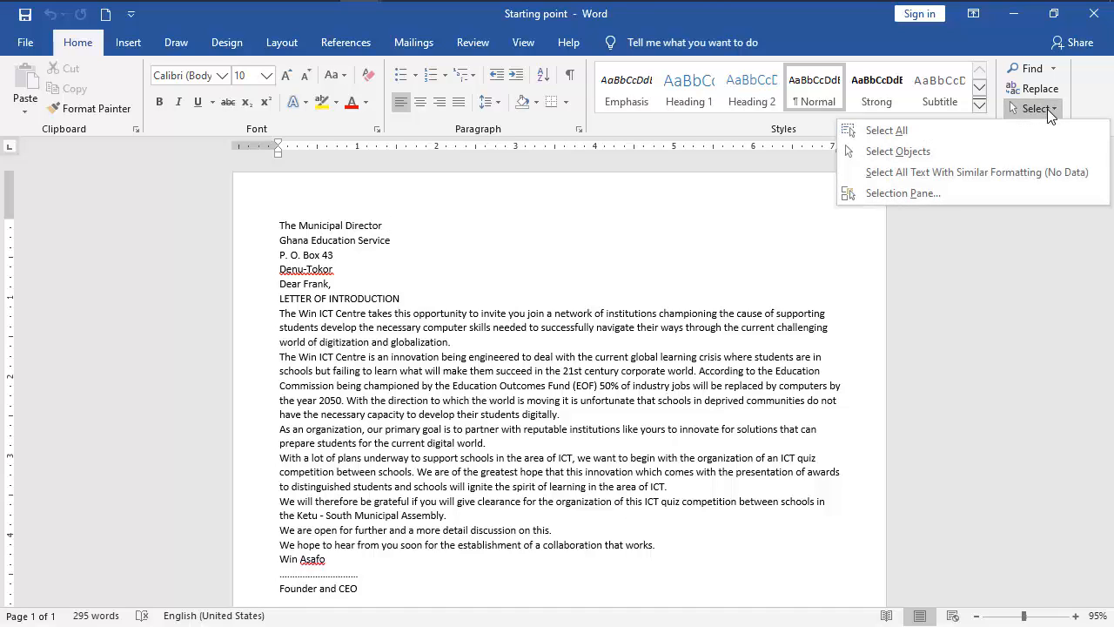
click(951, 137)
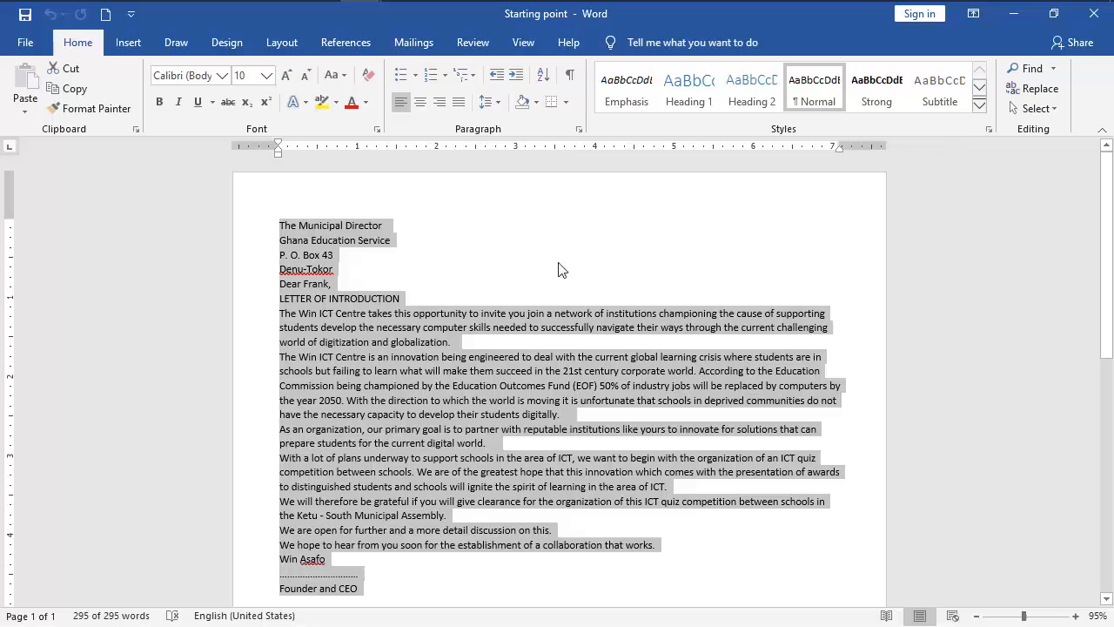
click(496, 273)
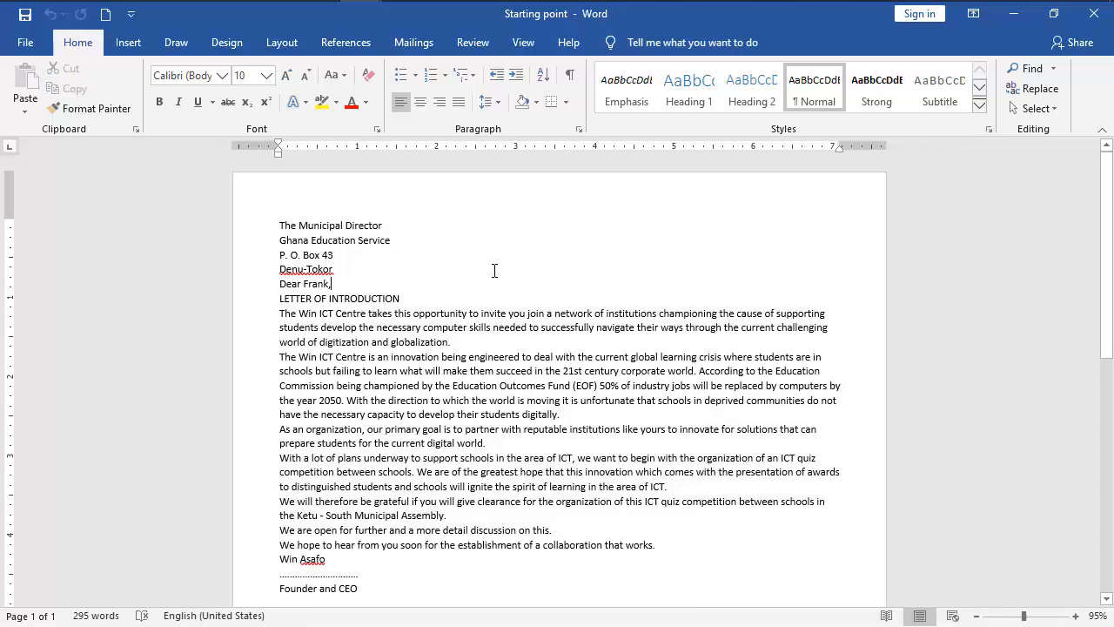
- Select the whole letter and change its font to Arial
click(429, 280)
key(ctrl+a)
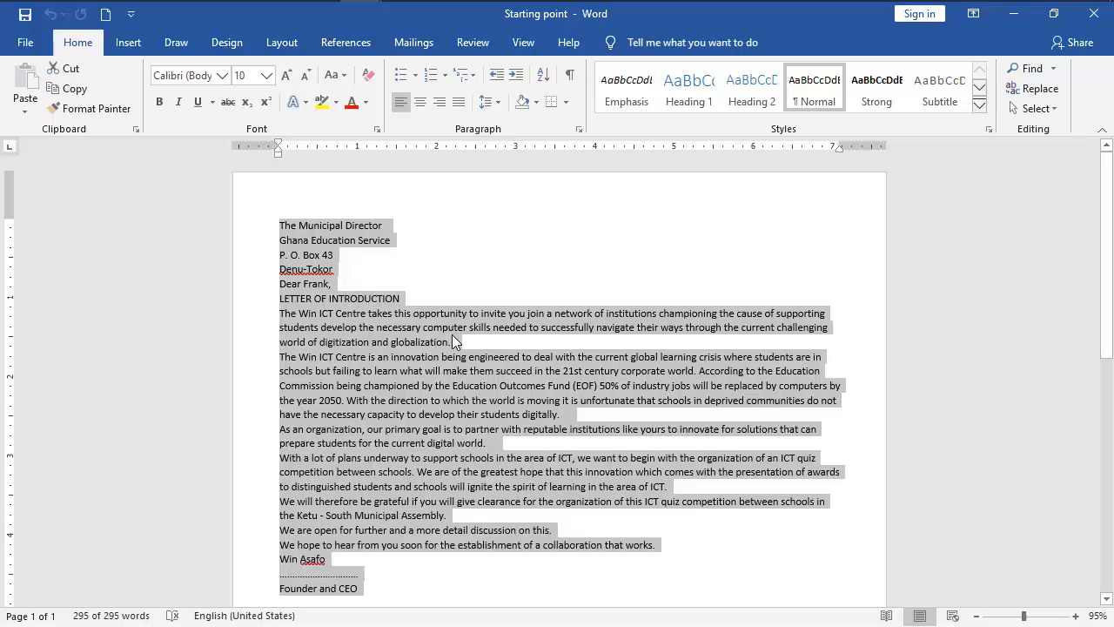
click(224, 77)
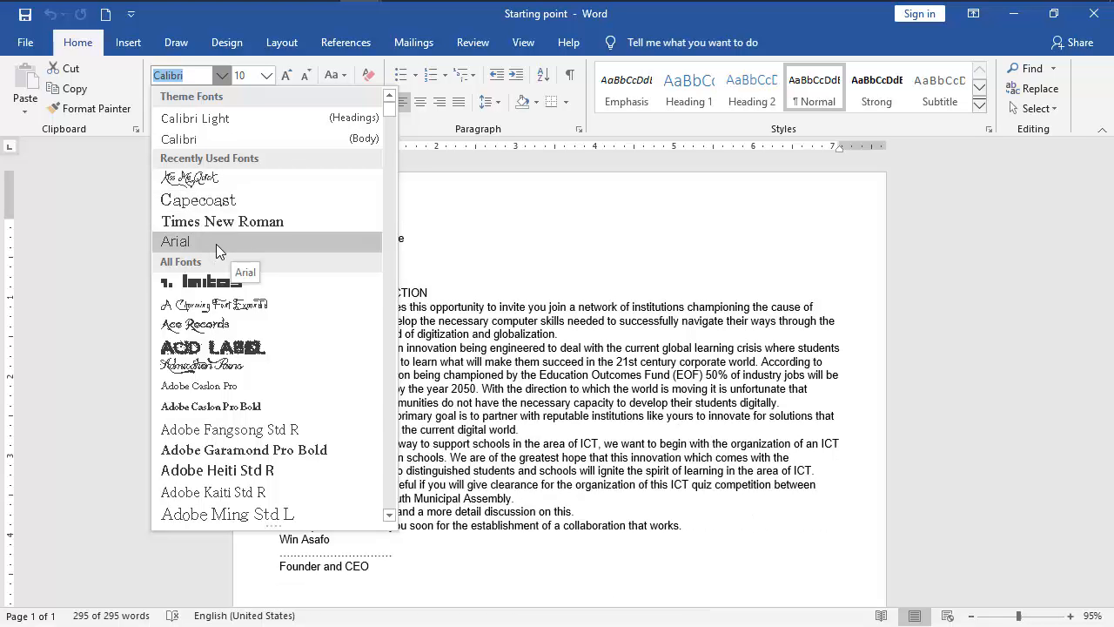
click(216, 244)
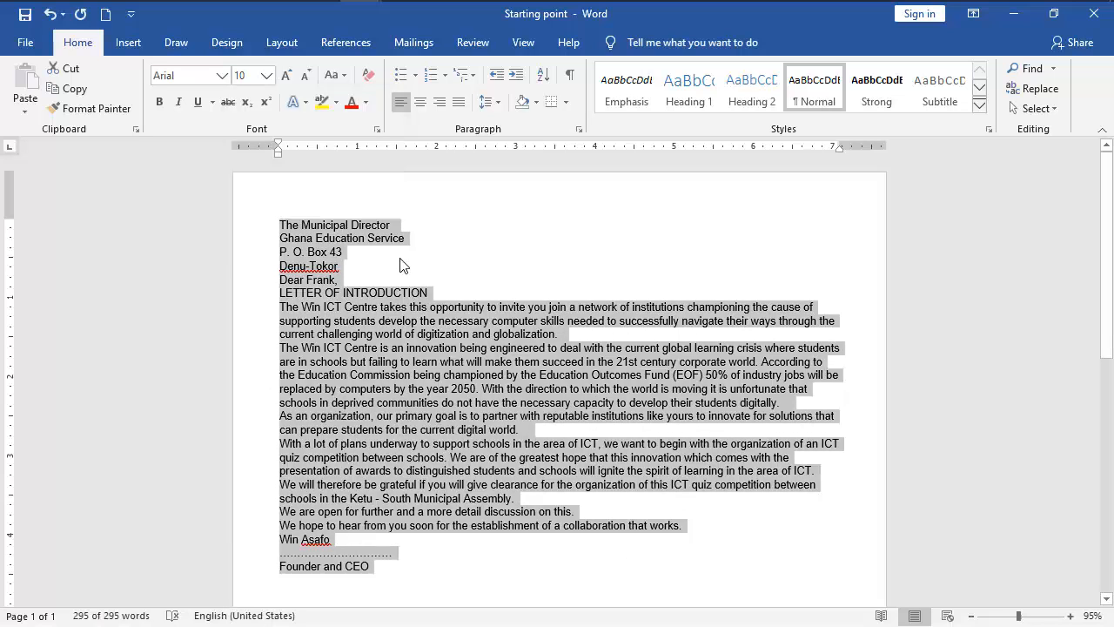
- Set the font size of the whole selected letter to 13
scroll(383, 424, down, 1)
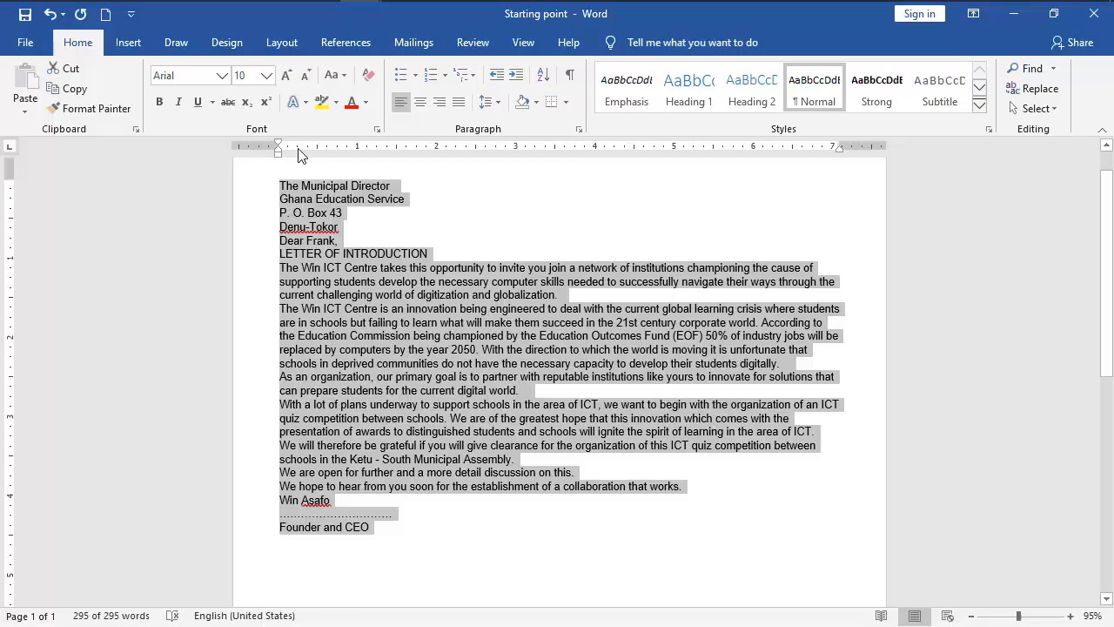
click(265, 76)
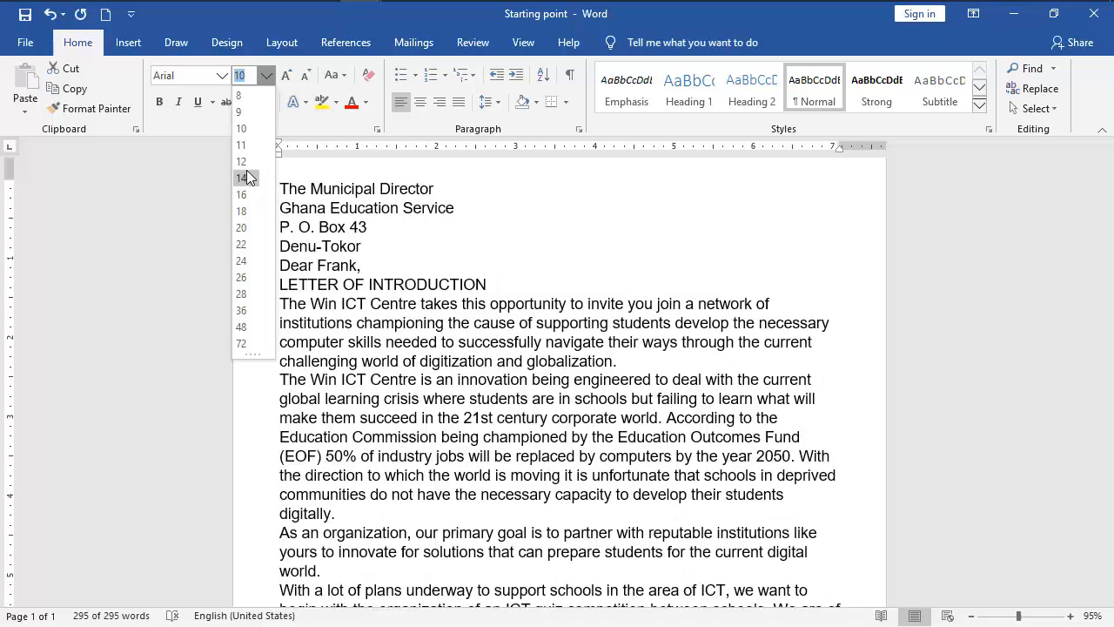
click(242, 77)
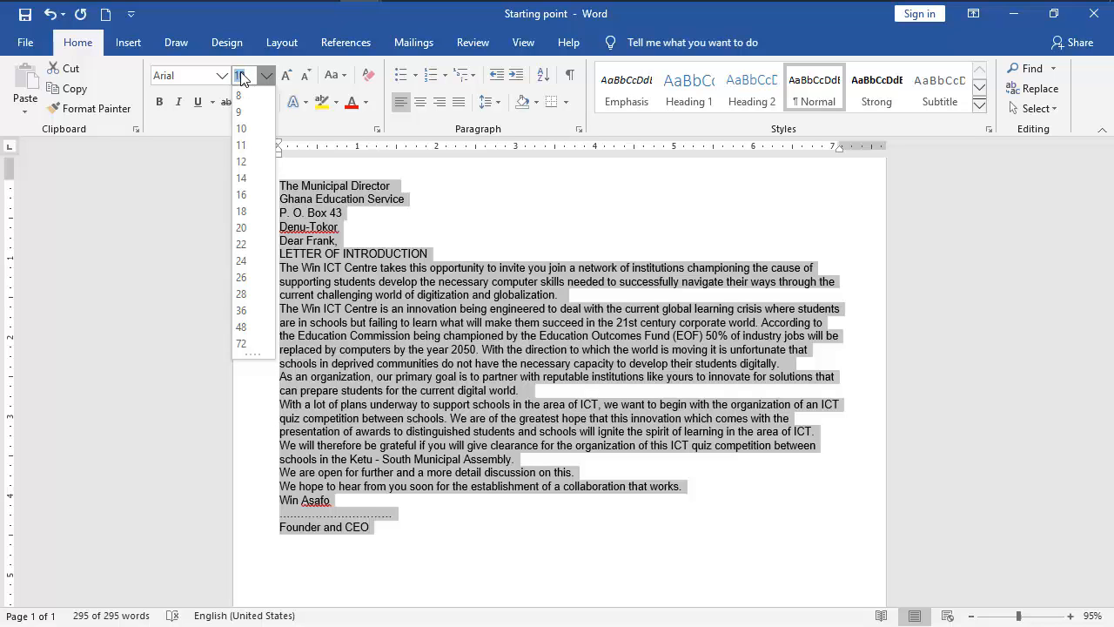
text(13)
key(Return)
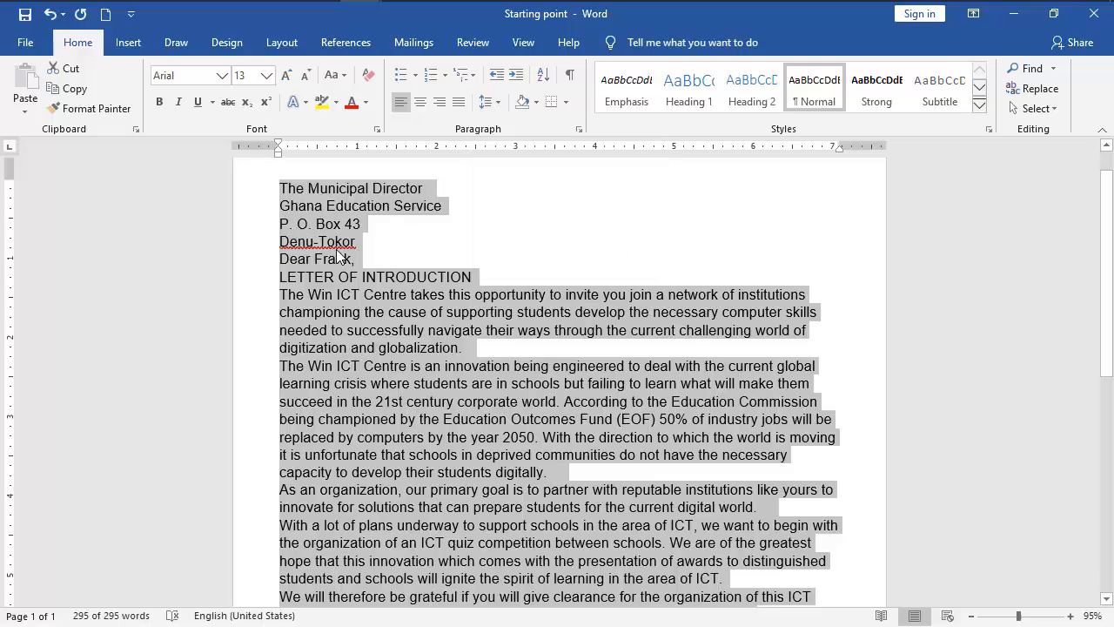
- Apply 1.5 line spacing to the whole selected letter and check the layout through to the signature
click(492, 103)
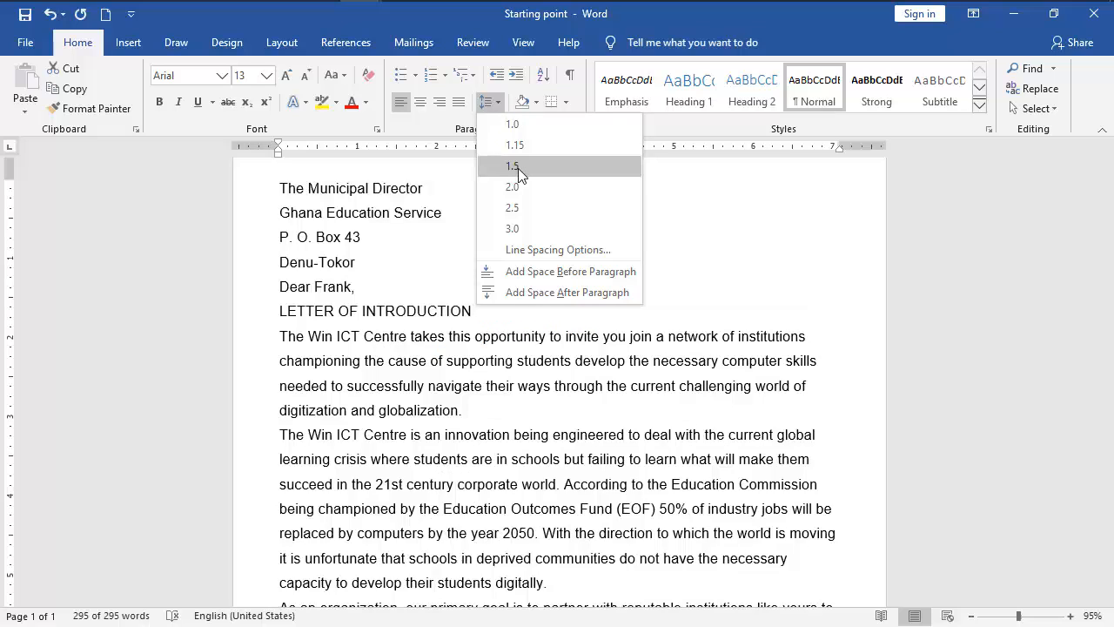
click(518, 167)
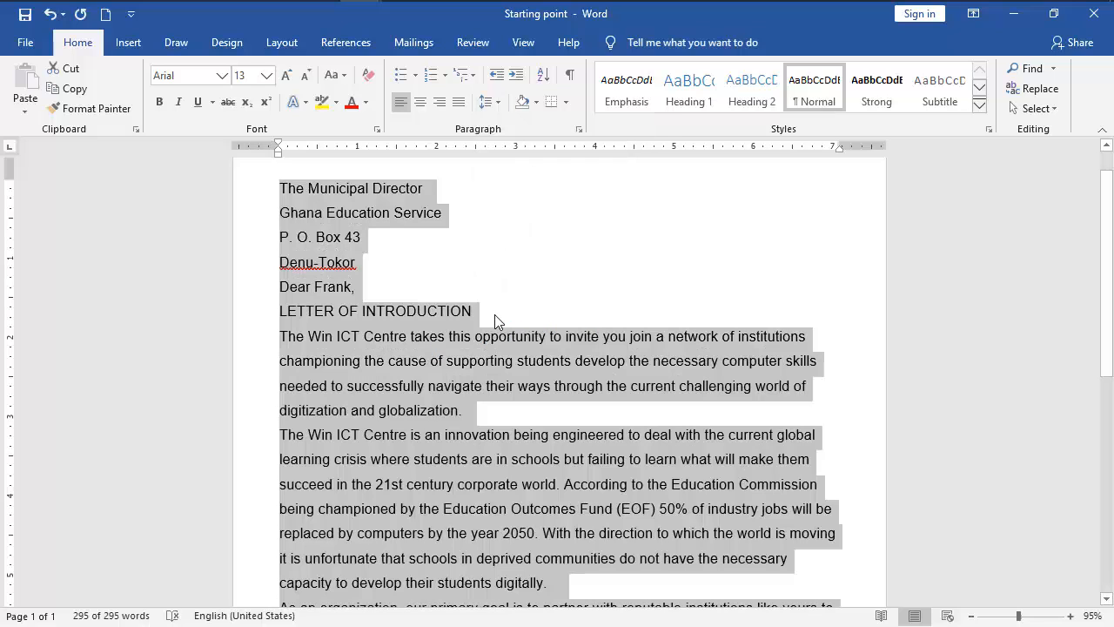
scroll(505, 326, down, 2)
scroll(523, 326, down, 6)
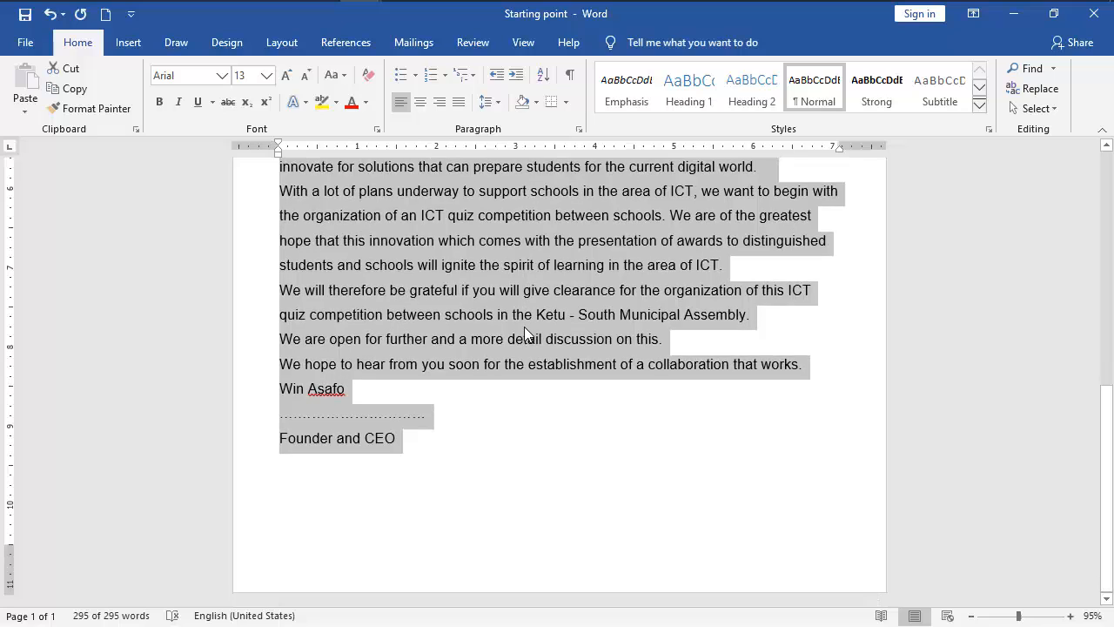
scroll(524, 326, up, 3)
scroll(528, 327, up, 4)
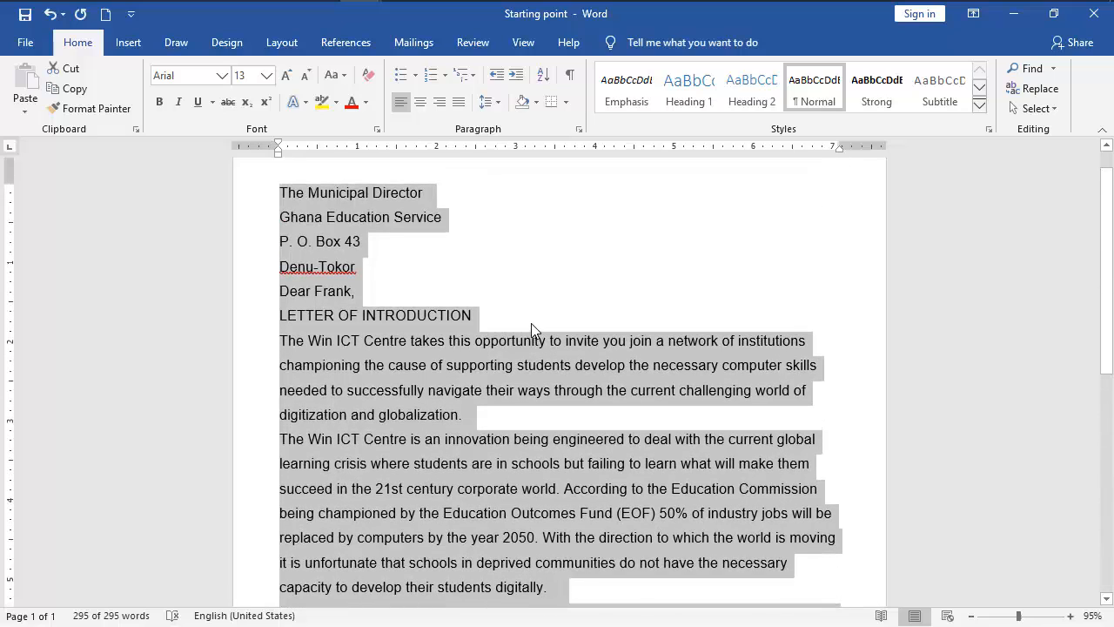
- Add paragraph spacing after the last line of the recipient's address, above the salutation
click(495, 272)
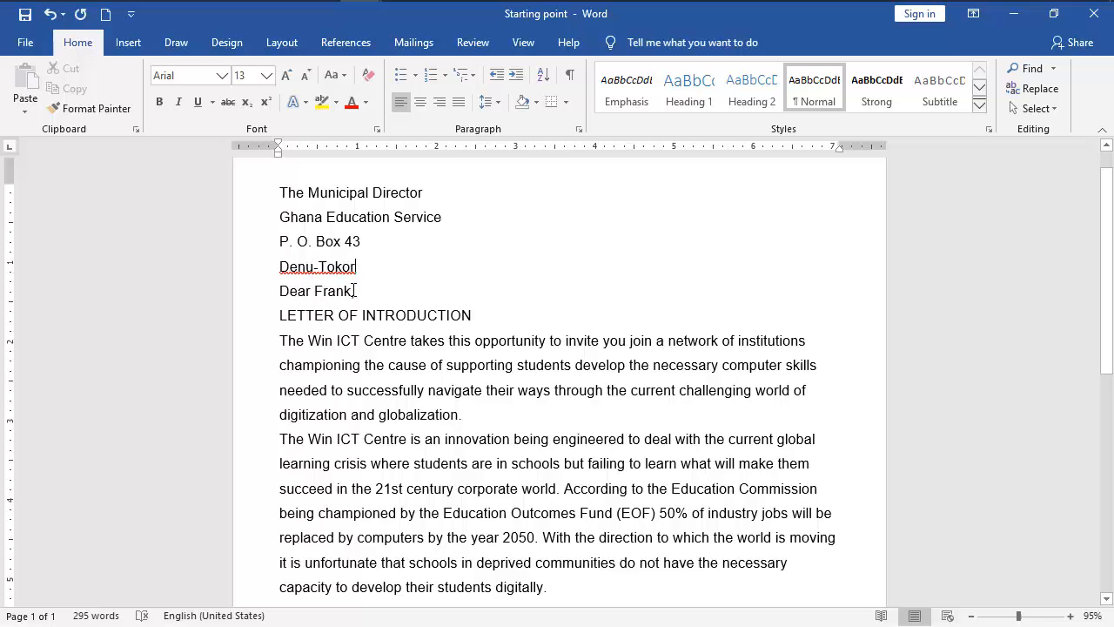
key(Return)
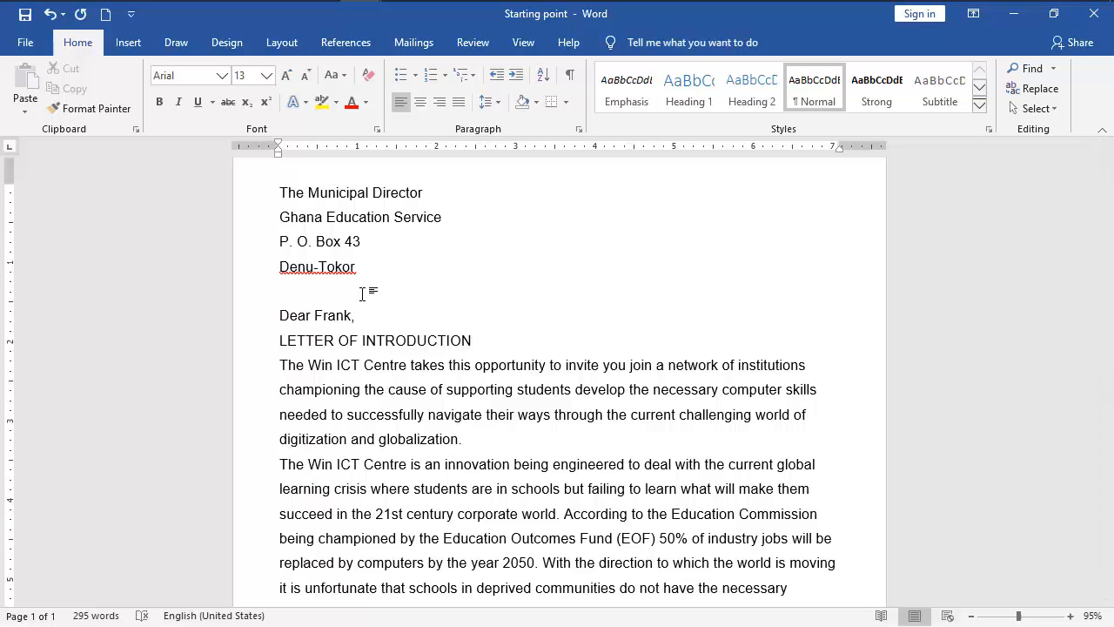
key(BackSpace)
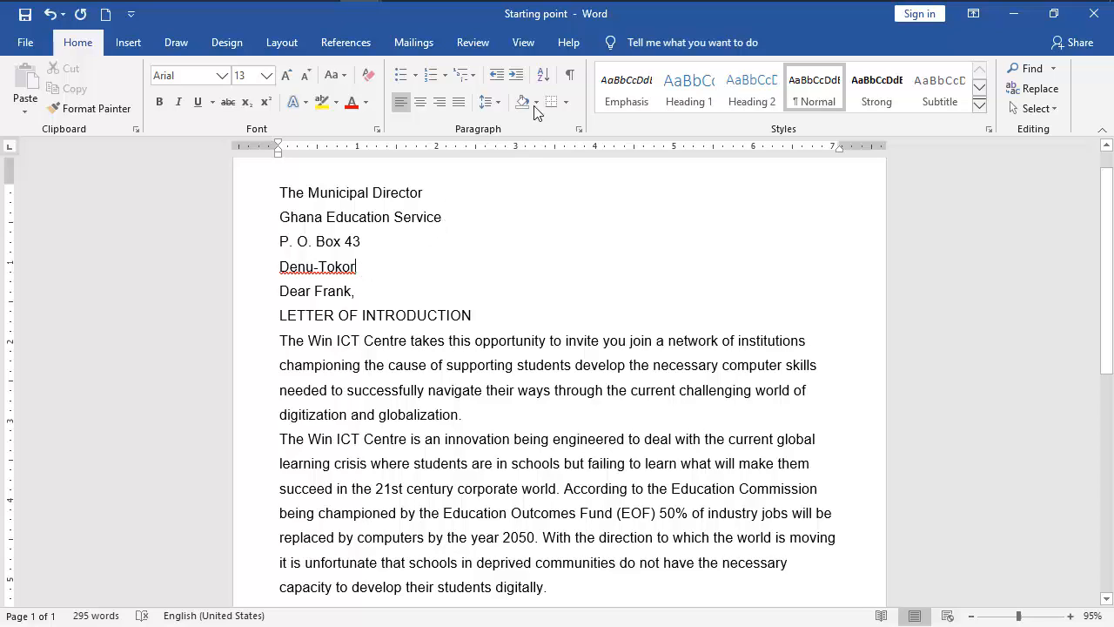
click(489, 102)
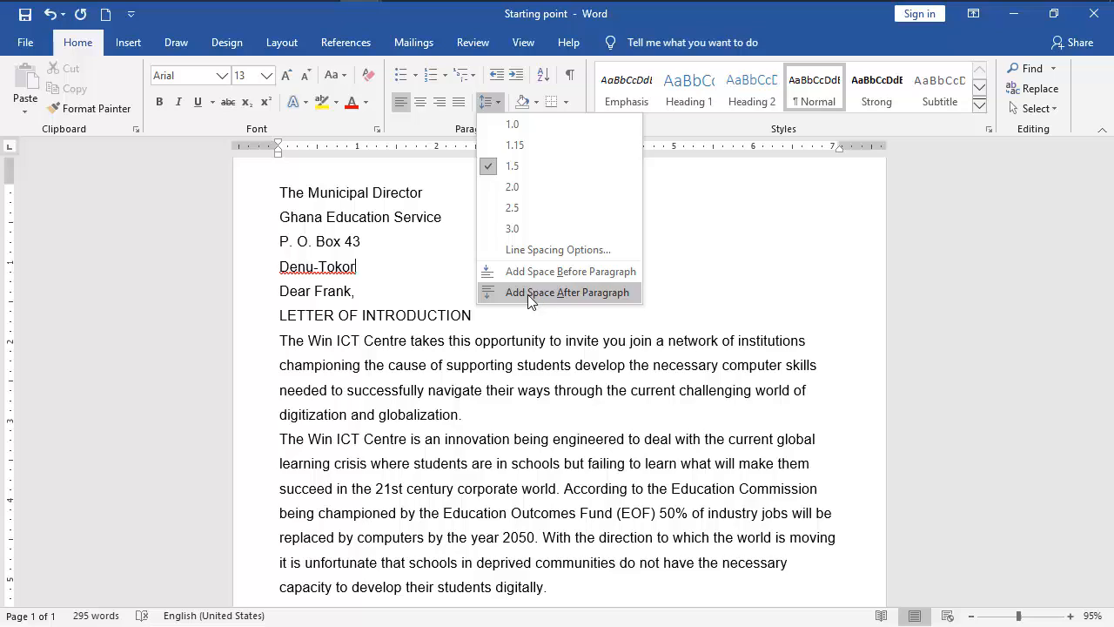
click(531, 291)
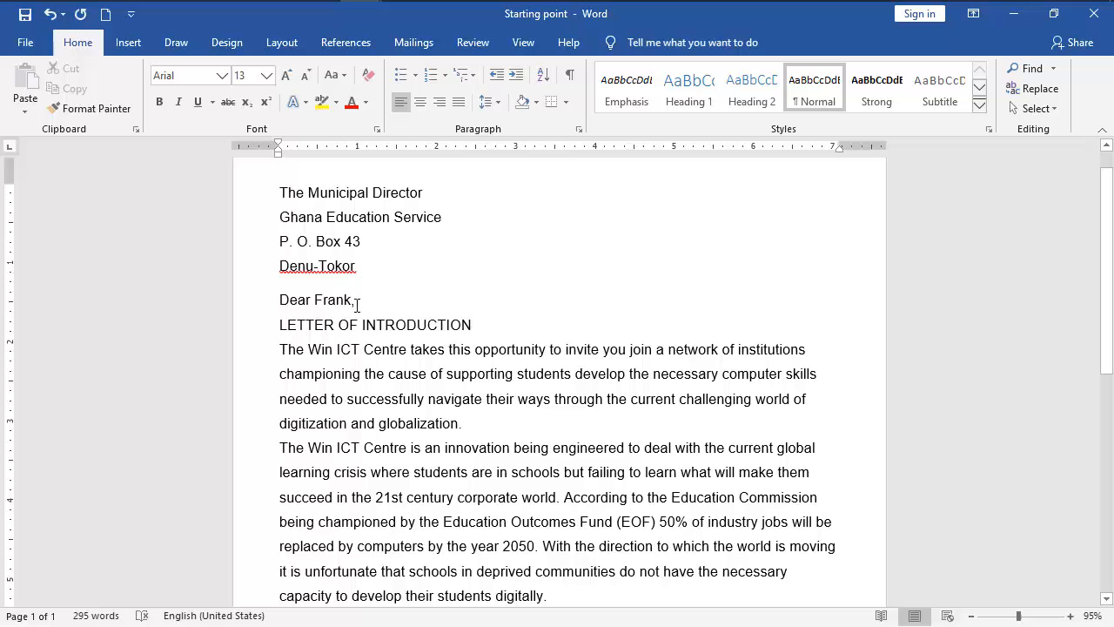
- Add space both before and after the LETTER OF INTRODUCTION heading paragraph
click(360, 305)
click(494, 103)
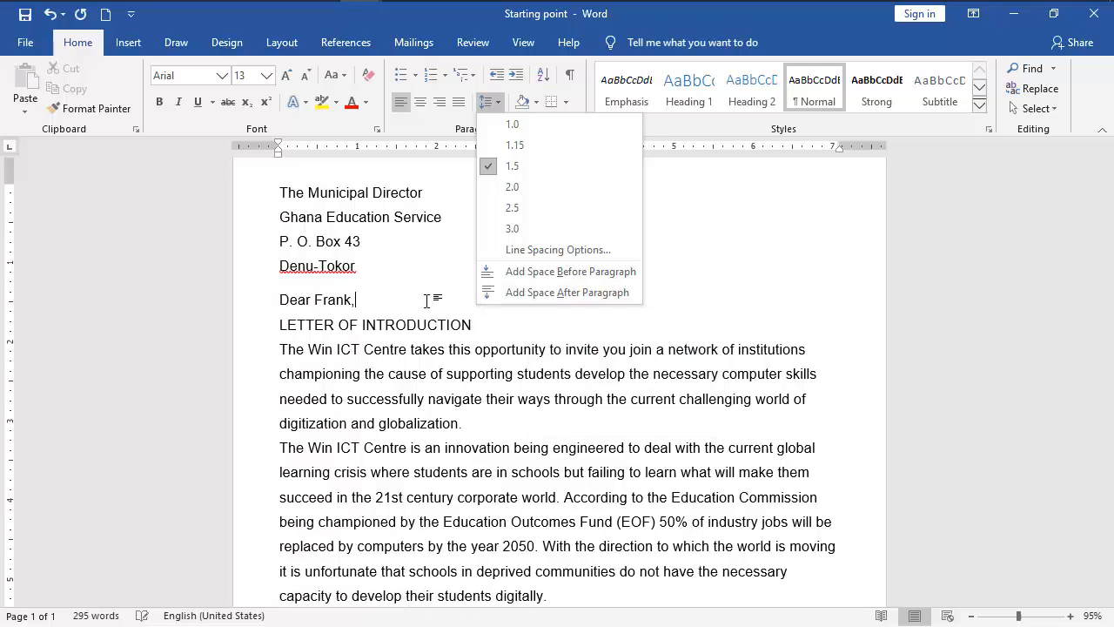
click(388, 299)
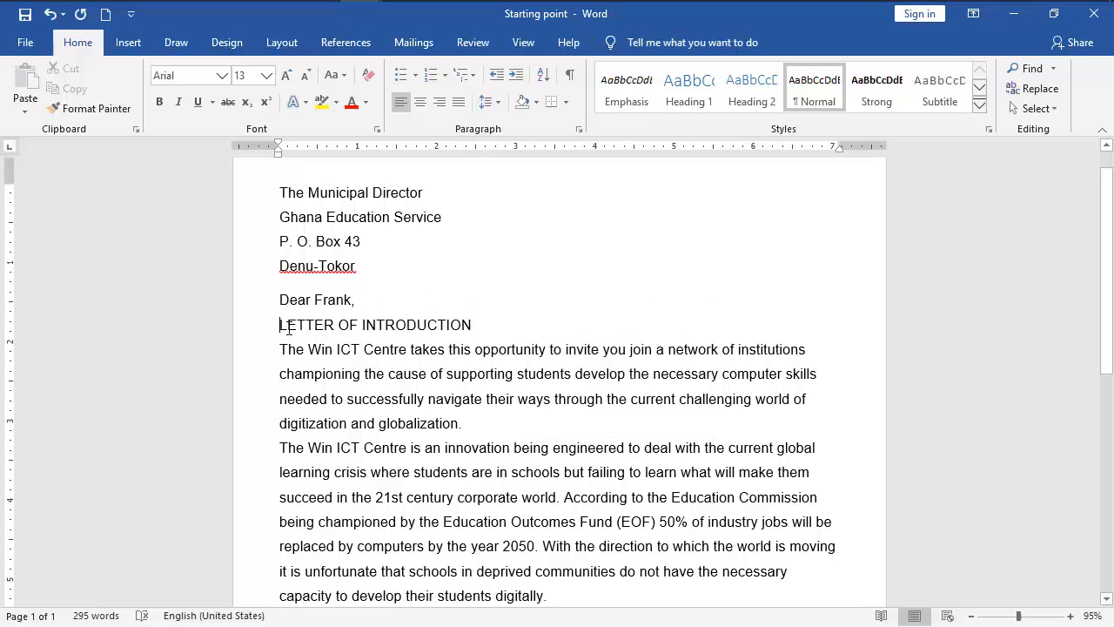
click(485, 323)
click(496, 107)
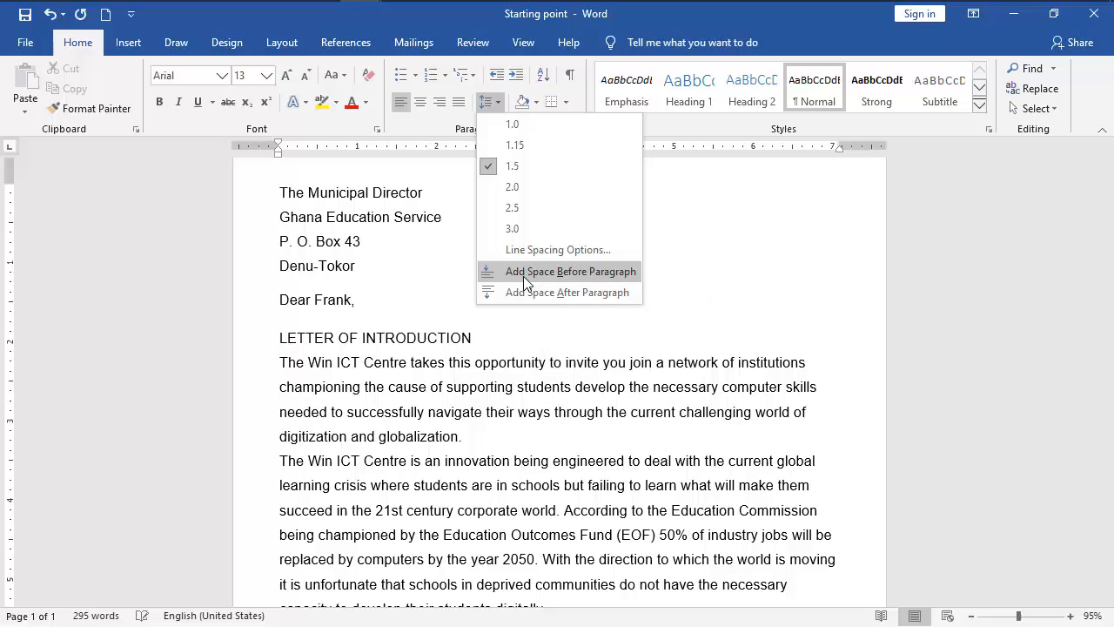
click(523, 276)
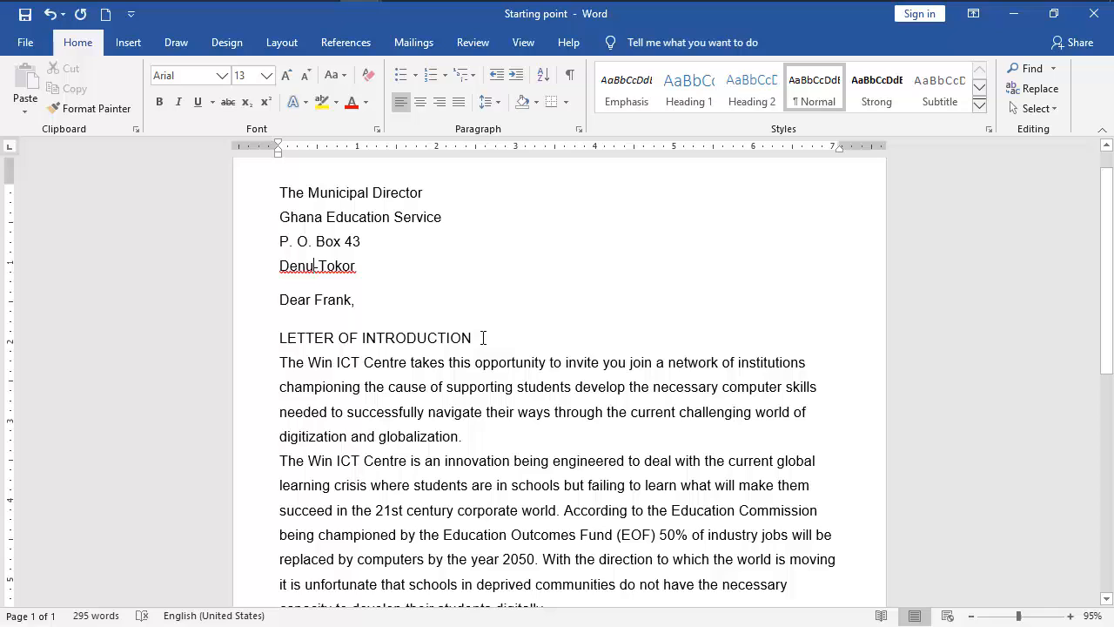
click(498, 102)
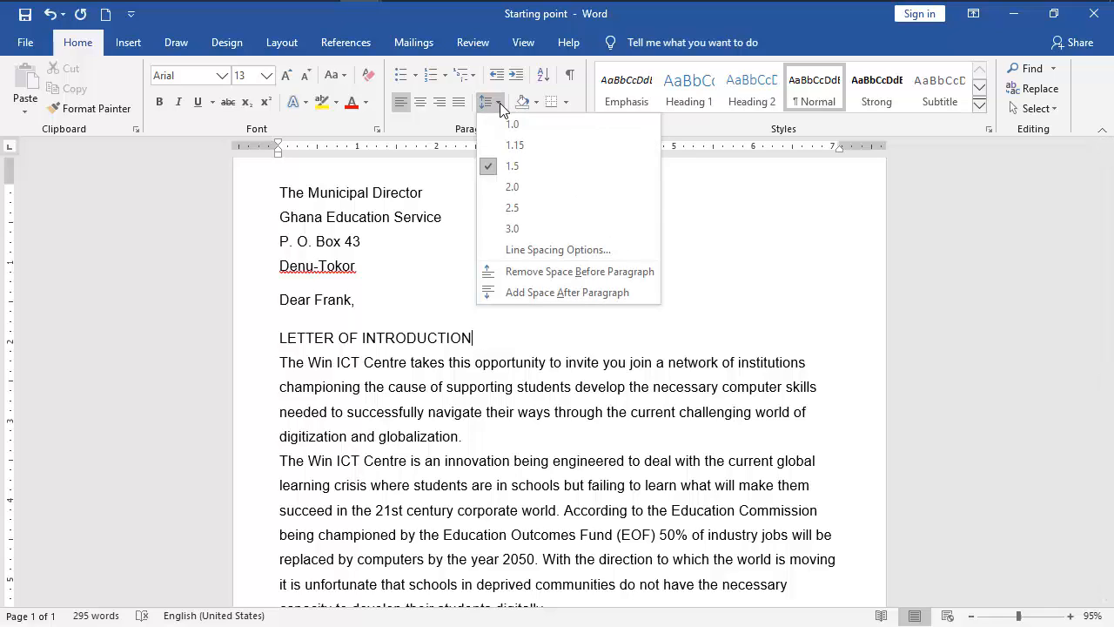
click(492, 292)
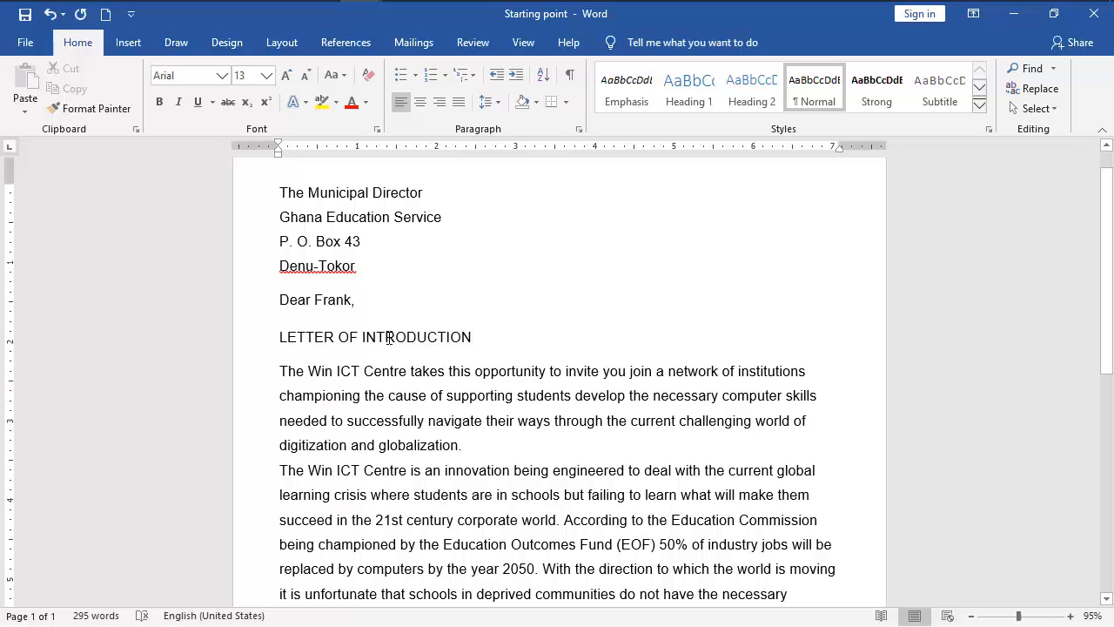
- Select the body from "The Win ICT Centre takes this opportunity" through "a collaboration that works." and add space after each paragraph
scroll(434, 336, down, 4)
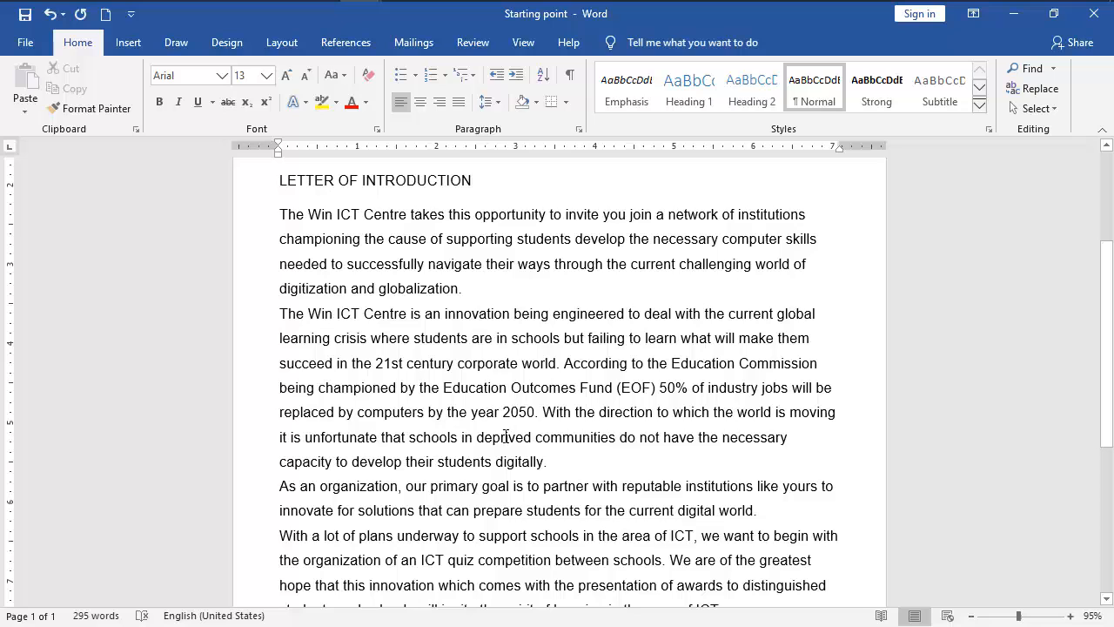
scroll(513, 470, down, 4)
scroll(513, 468, down, 1)
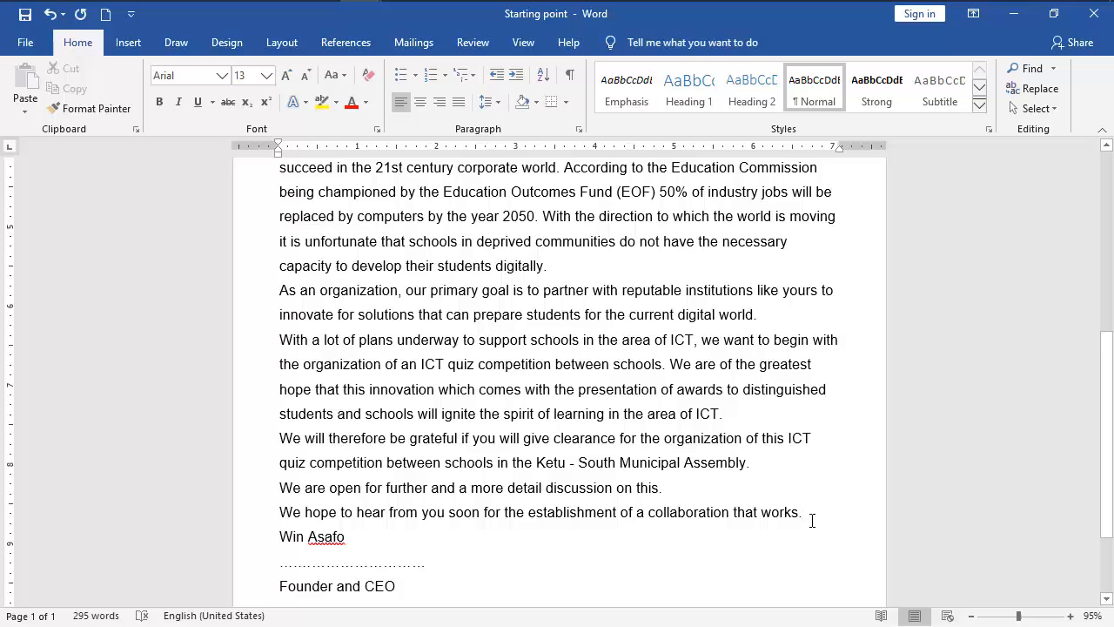
scroll(558, 492, up, 3)
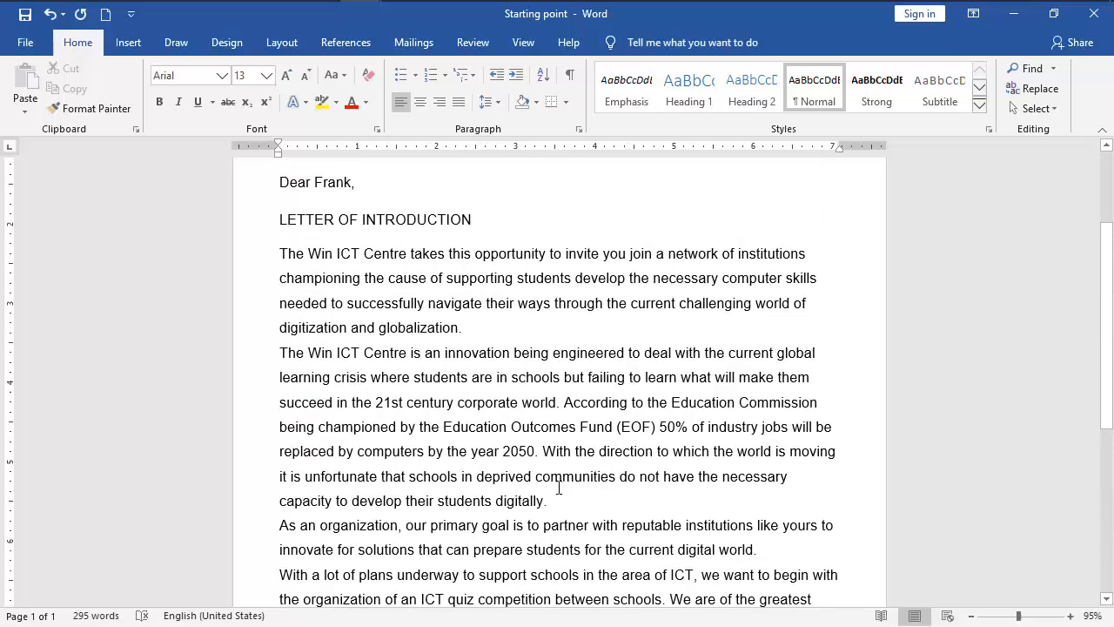
scroll(651, 414, down, 4)
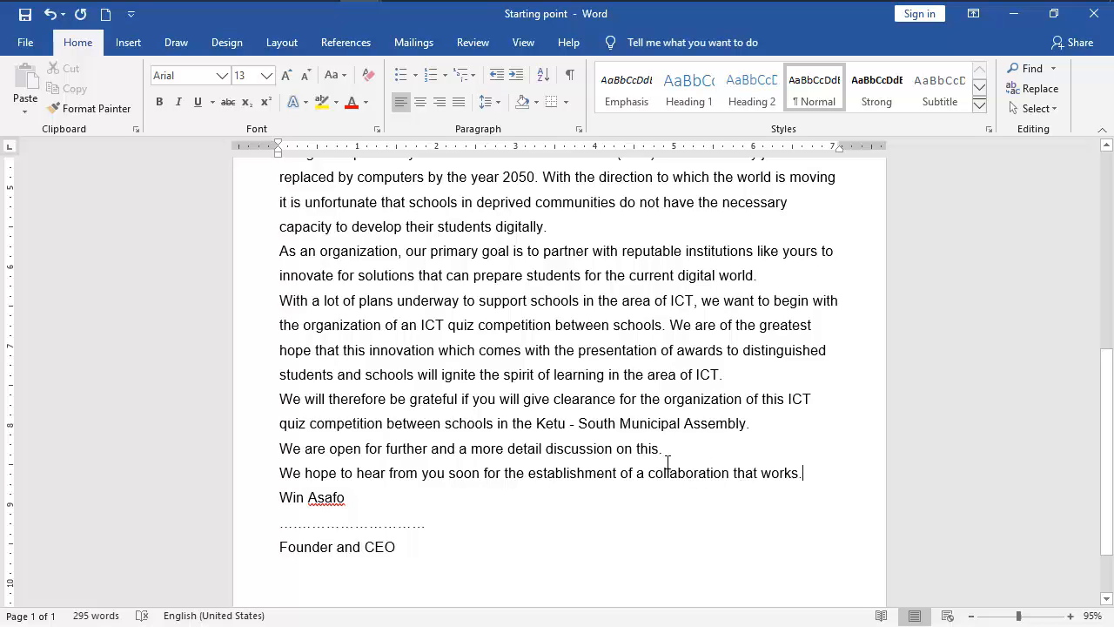
scroll(679, 480, up, 6)
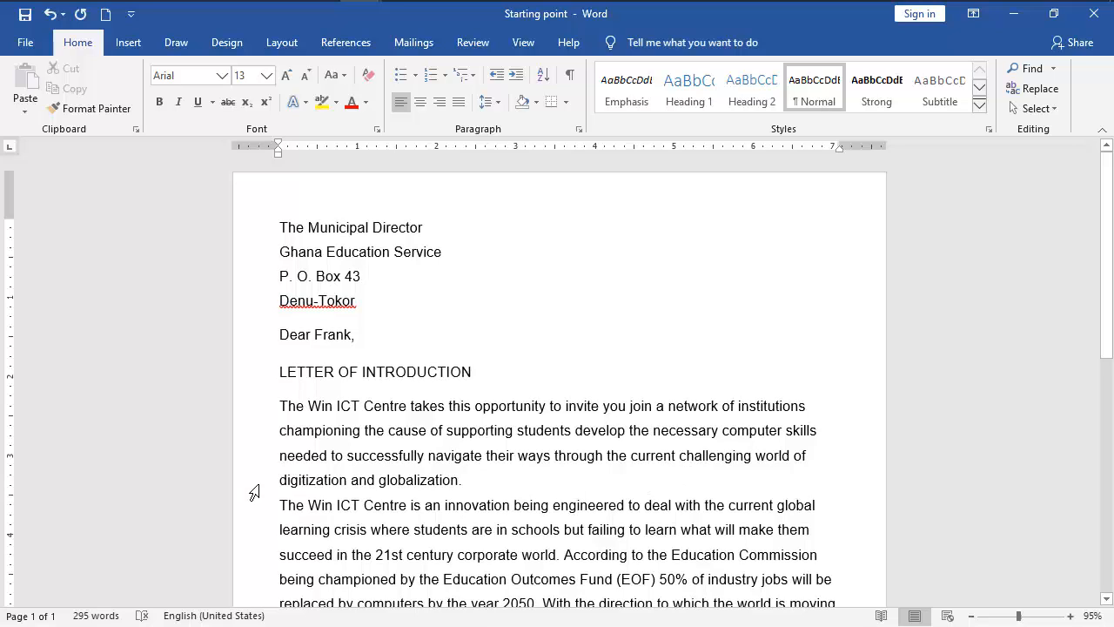
shift+click(276, 405)
scroll(572, 442, down, 3)
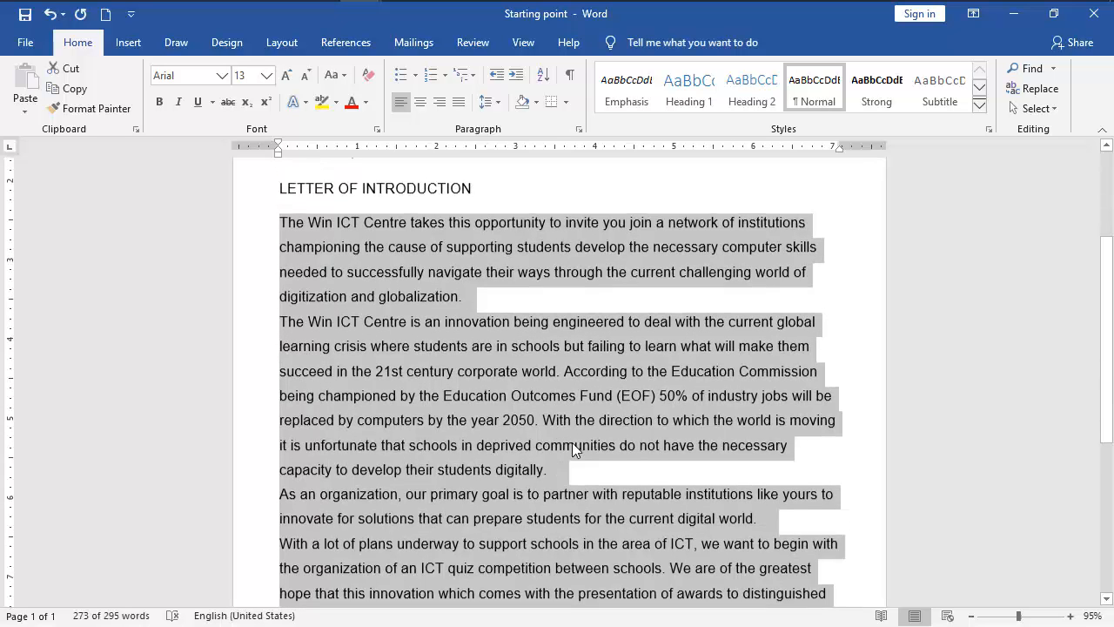
scroll(589, 444, up, 2)
scroll(621, 421, down, 2)
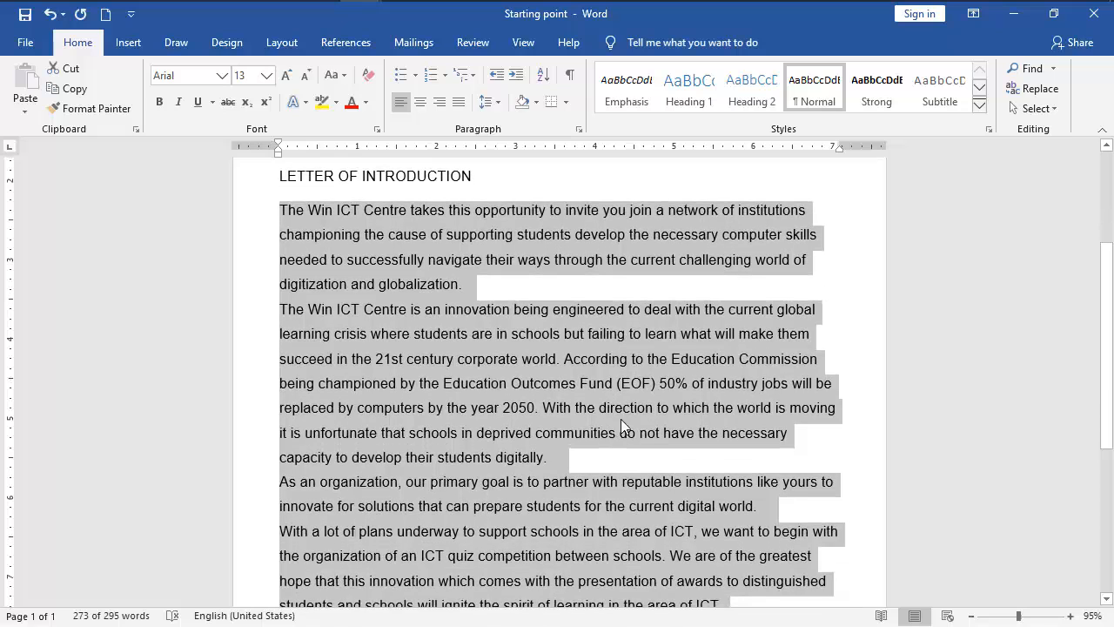
scroll(627, 412, up, 3)
scroll(631, 409, down, 3)
scroll(380, 276, up, 3)
scroll(425, 400, down, 5)
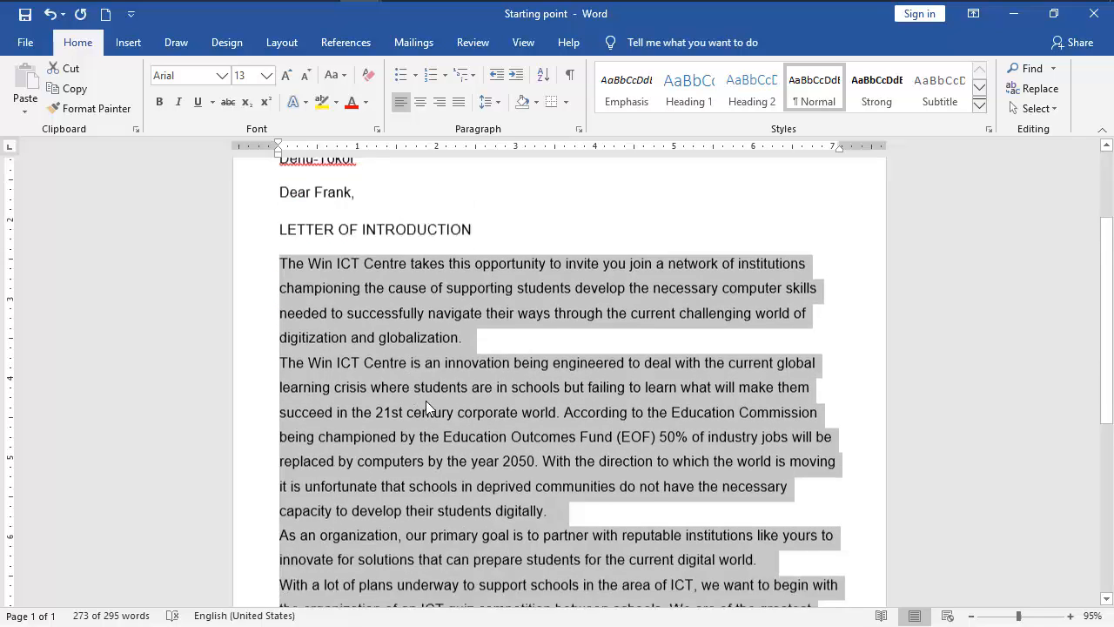
scroll(457, 352, up, 2)
scroll(457, 349, down, 1)
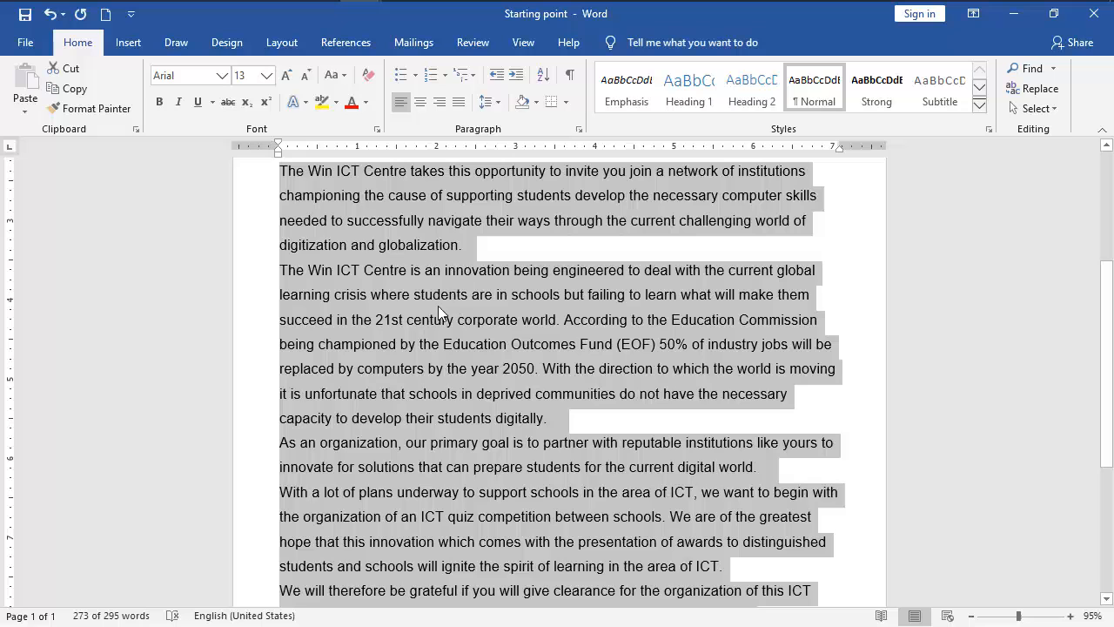
click(496, 102)
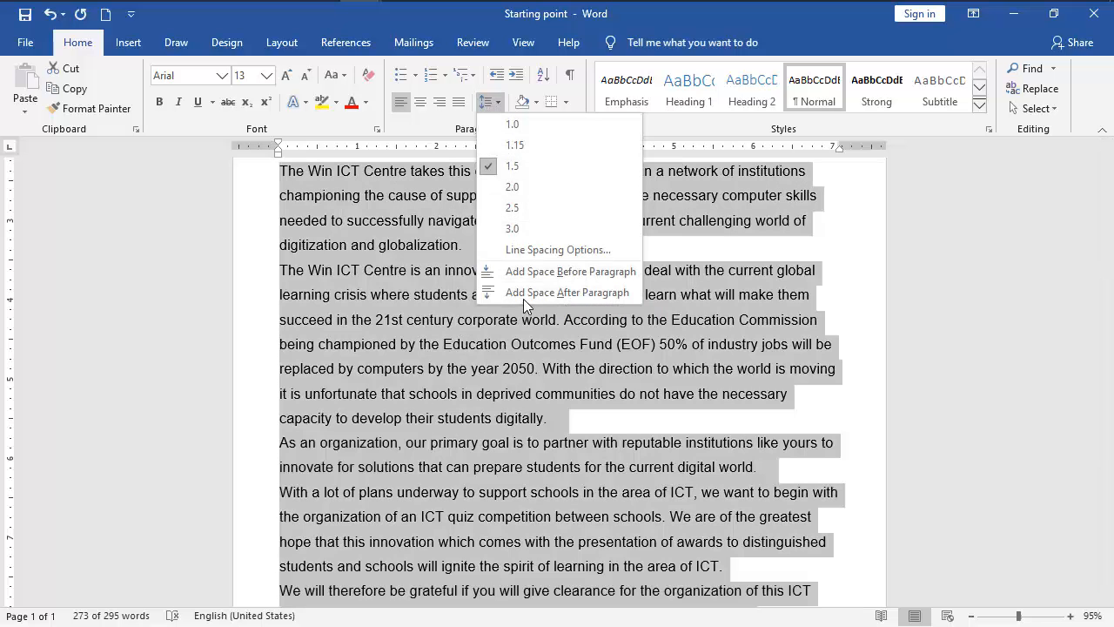
click(529, 294)
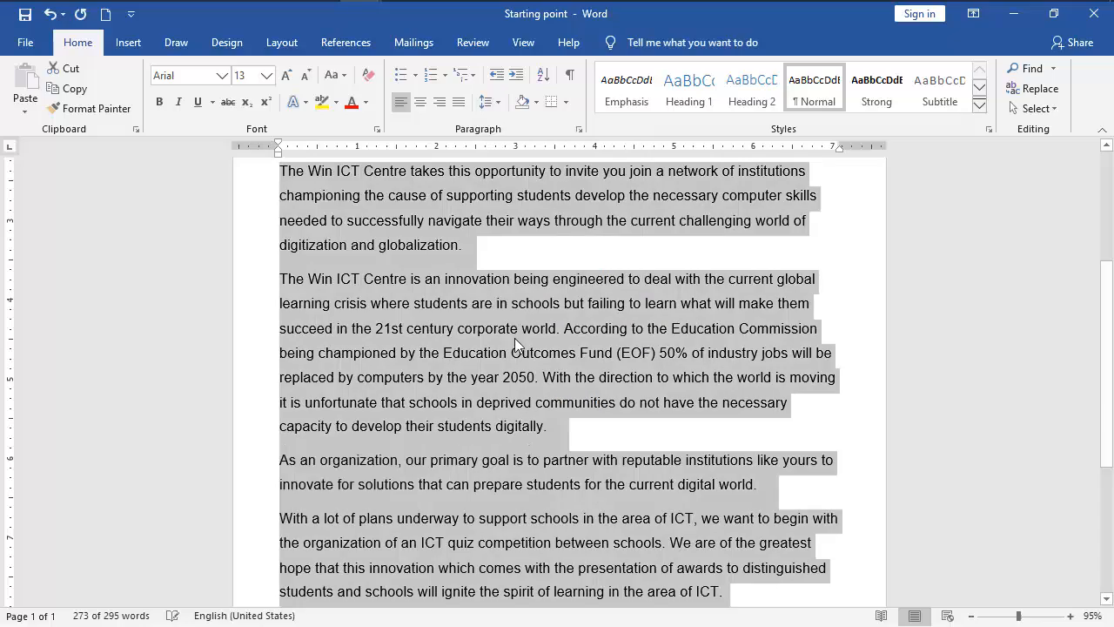
- Check the spacing between the selected body paragraphs throughout the letter
scroll(515, 338, down, 4)
scroll(535, 355, up, 6)
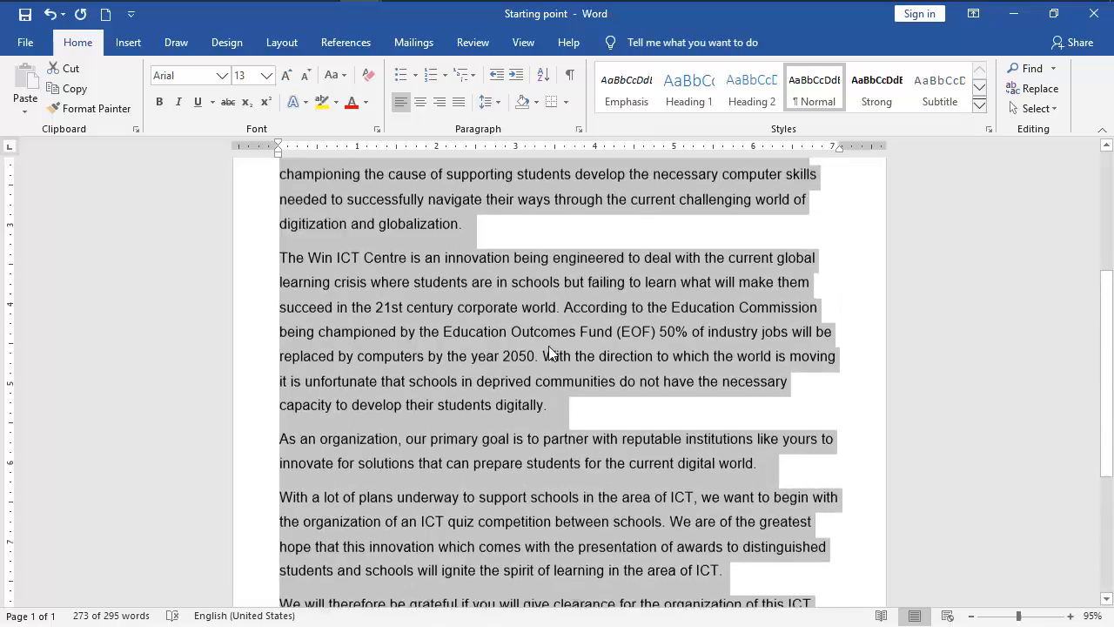
scroll(549, 431, down, 4)
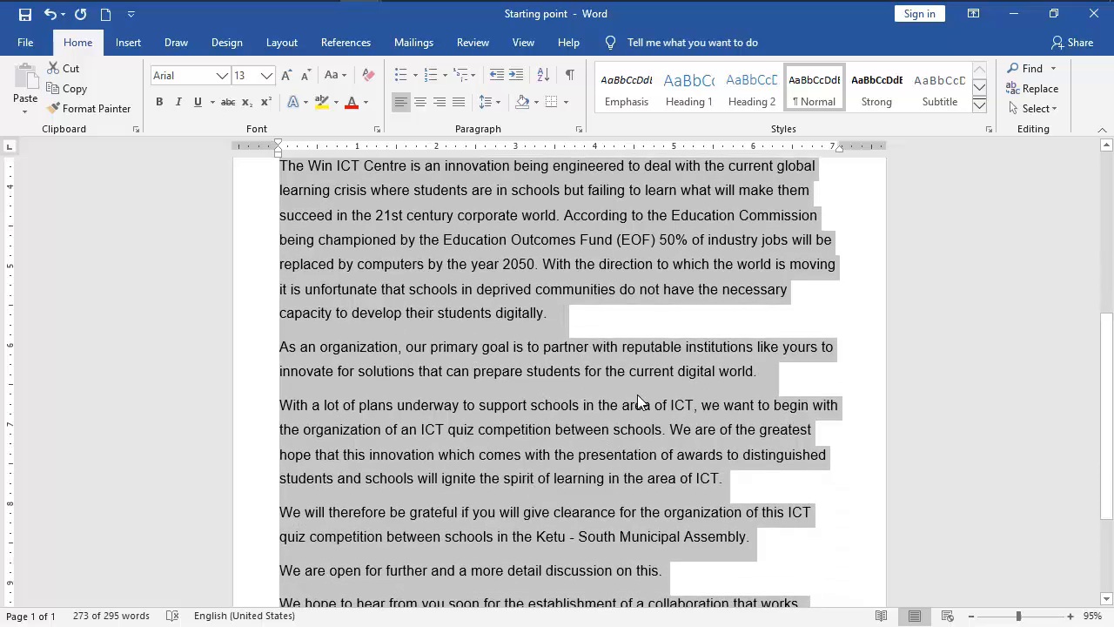
scroll(644, 409, up, 3)
scroll(679, 396, down, 1)
scroll(689, 392, up, 1)
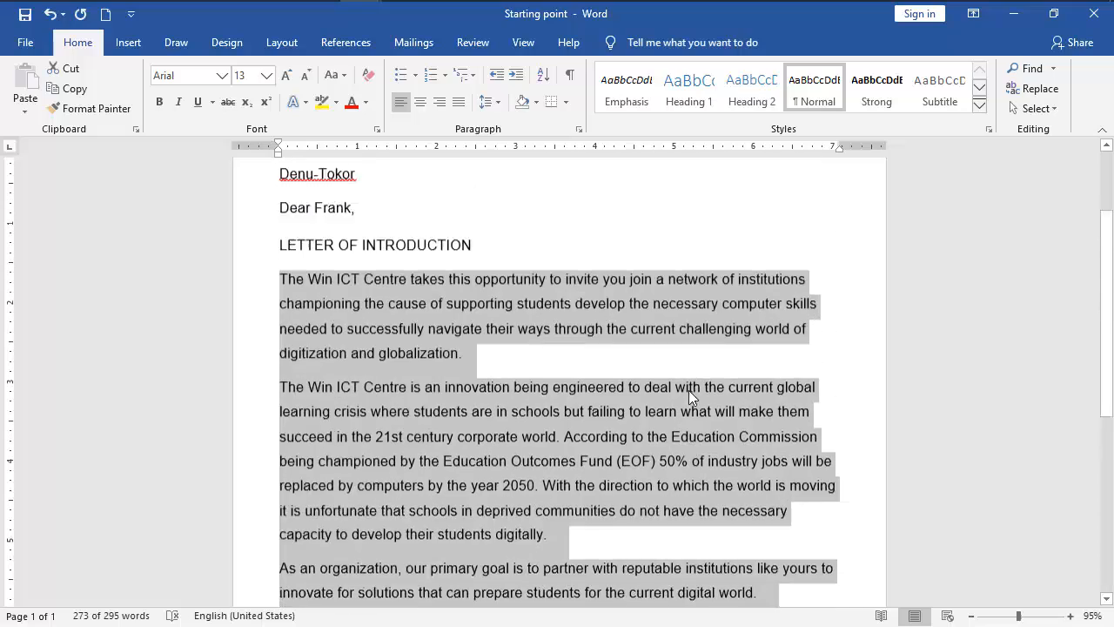
scroll(684, 392, up, 1)
scroll(646, 374, down, 2)
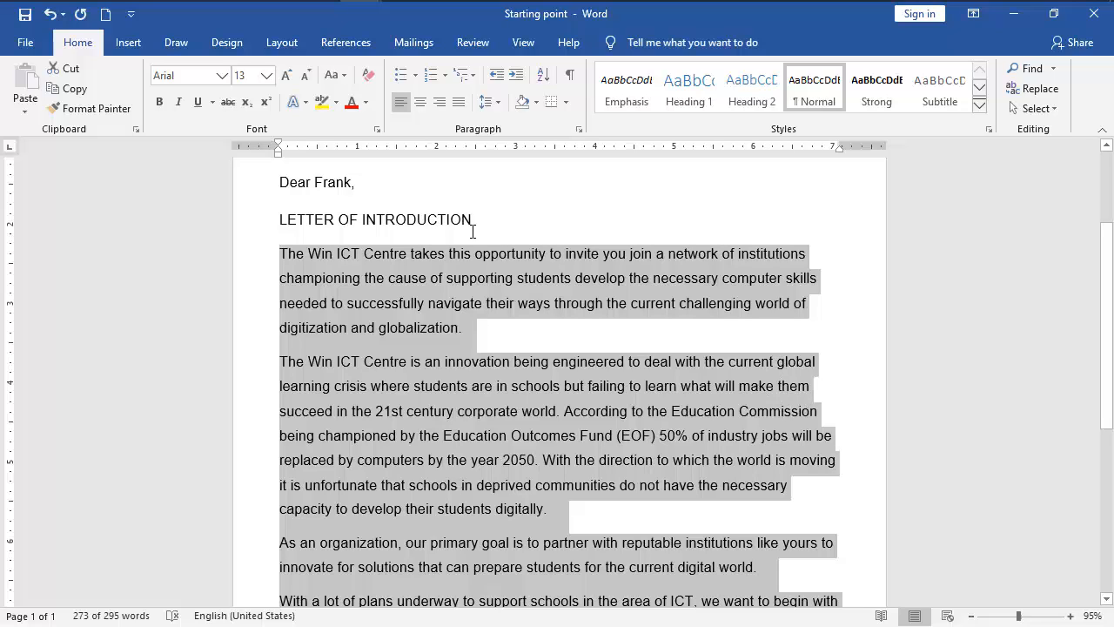
- Justify the selected body paragraphs, check their edges down to the signature, and clear the selection
click(464, 102)
scroll(394, 319, down, 1)
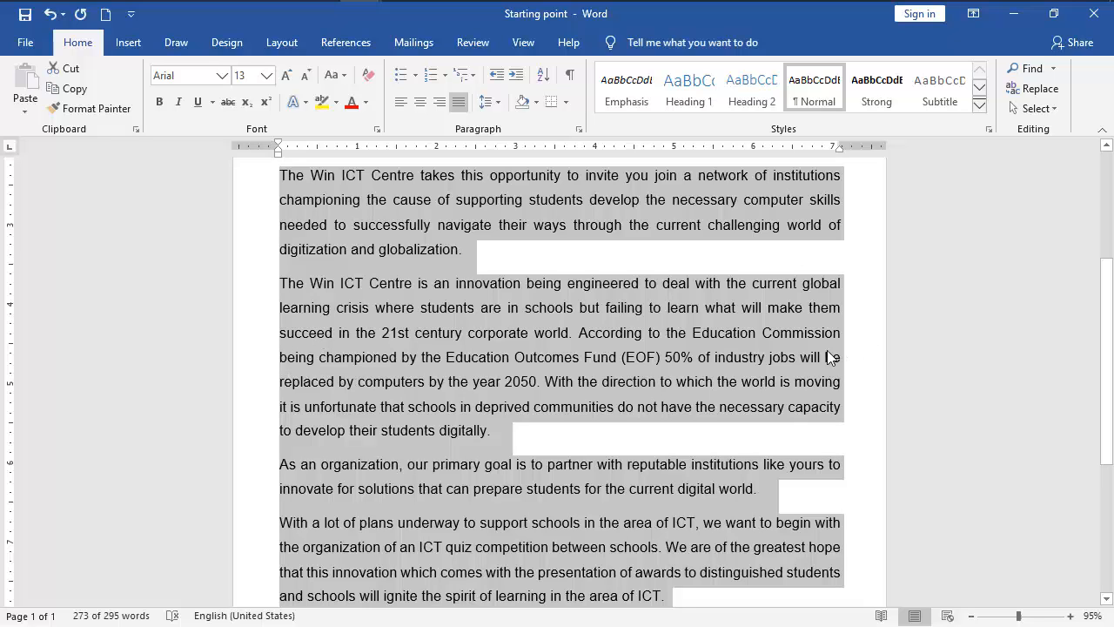
scroll(731, 339, down, 4)
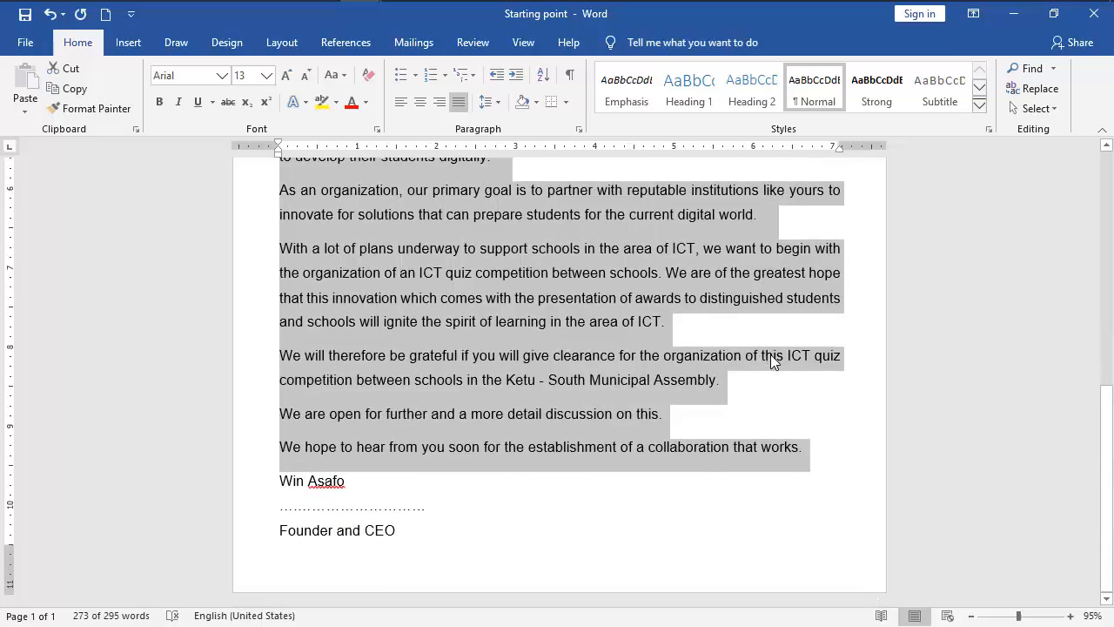
scroll(773, 349, up, 3)
scroll(777, 344, down, 2)
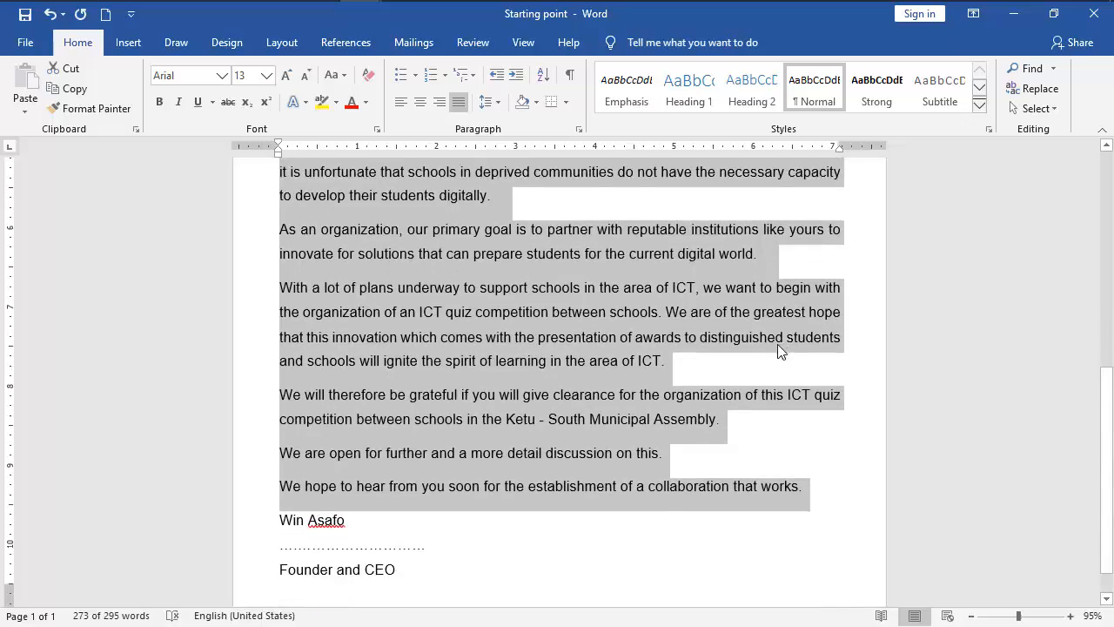
scroll(693, 341, up, 2)
scroll(693, 342, up, 5)
scroll(691, 326, down, 1)
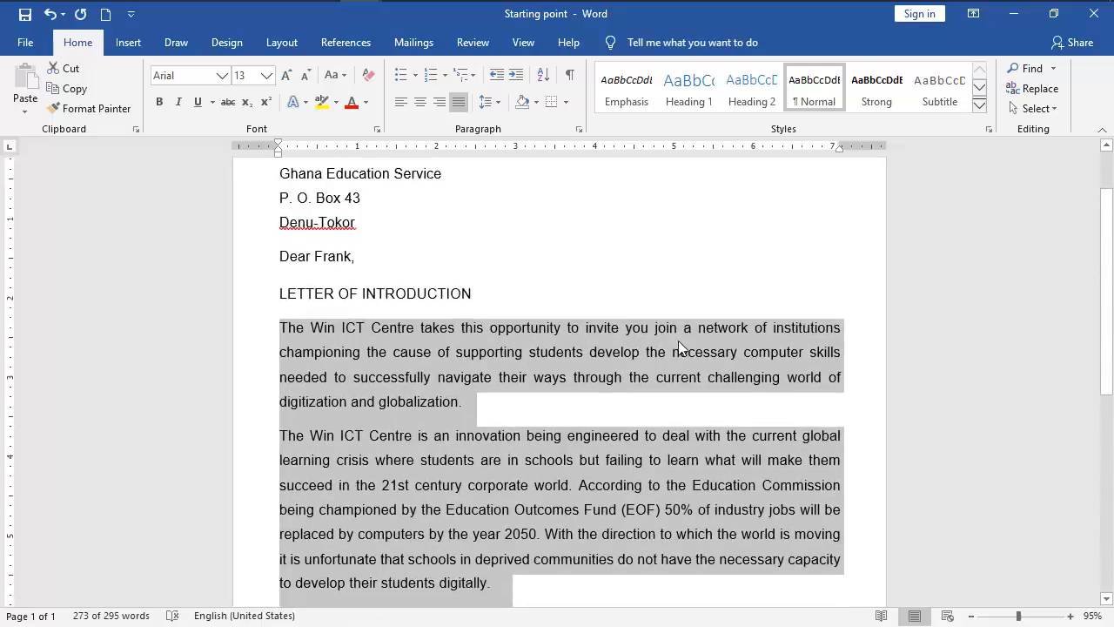
scroll(678, 341, up, 1)
click(492, 363)
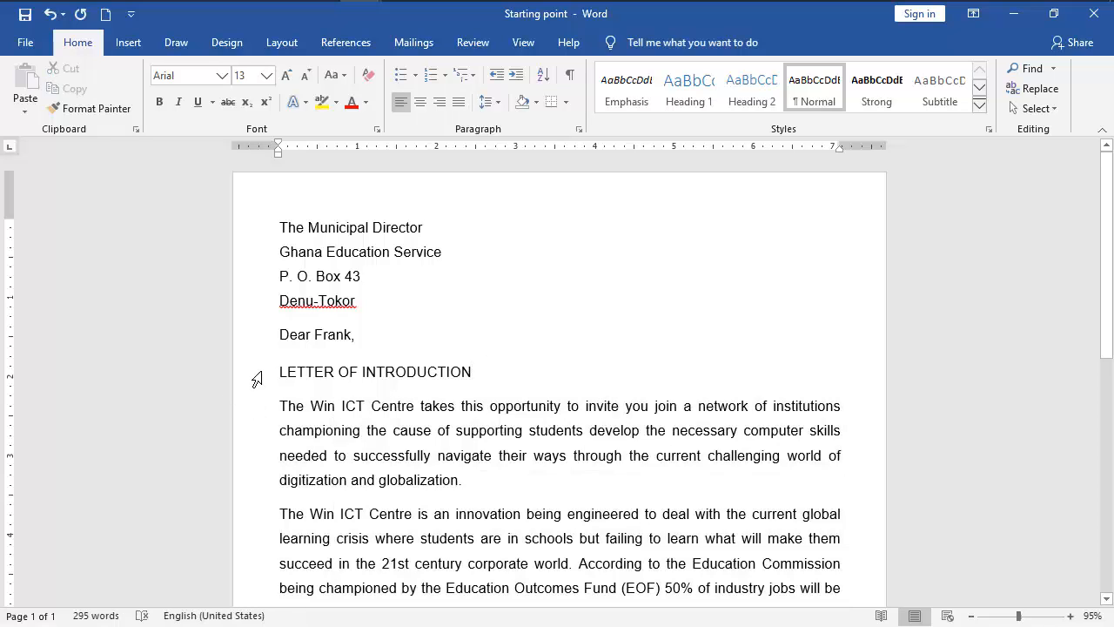
- Select the LETTER OF INTRODUCTION heading, set its font size to 16 and make it bold
click(251, 381)
click(396, 374)
click(242, 380)
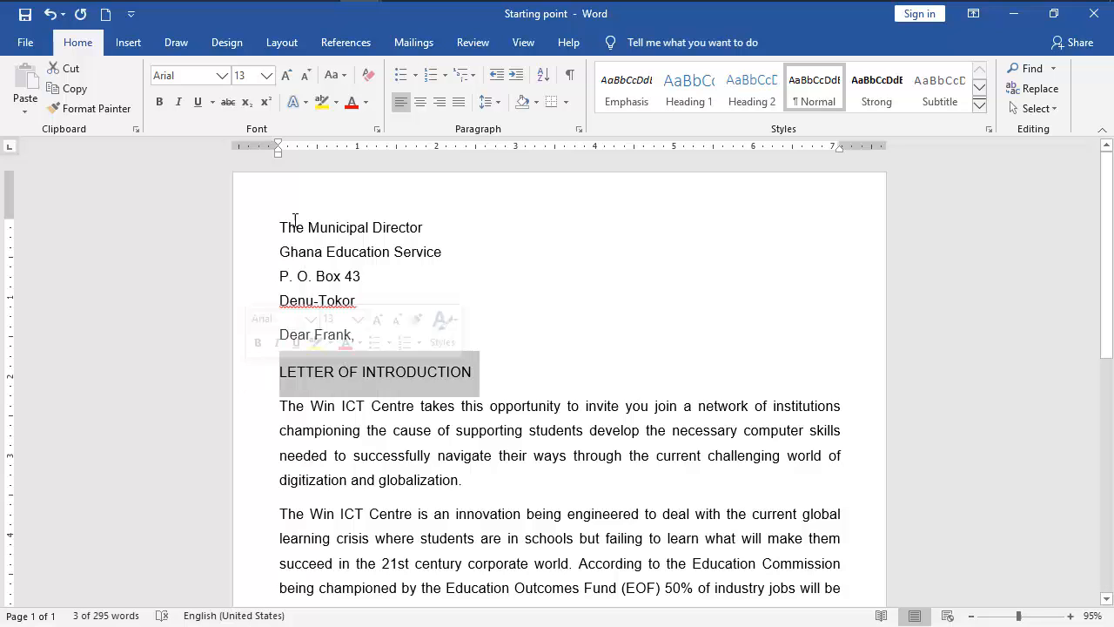
click(268, 75)
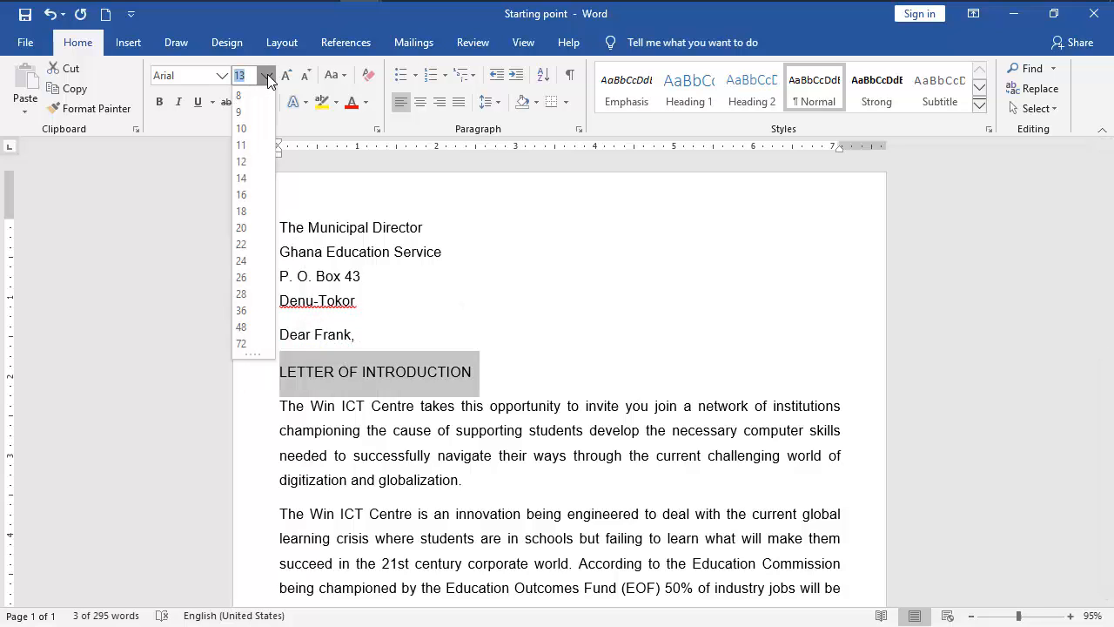
click(243, 195)
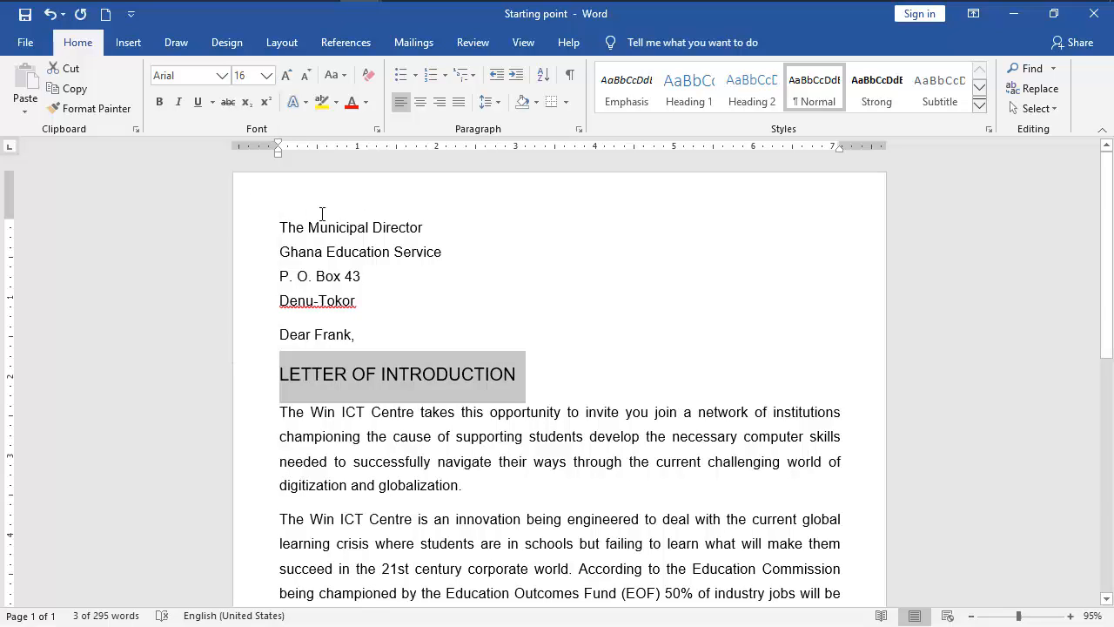
click(159, 102)
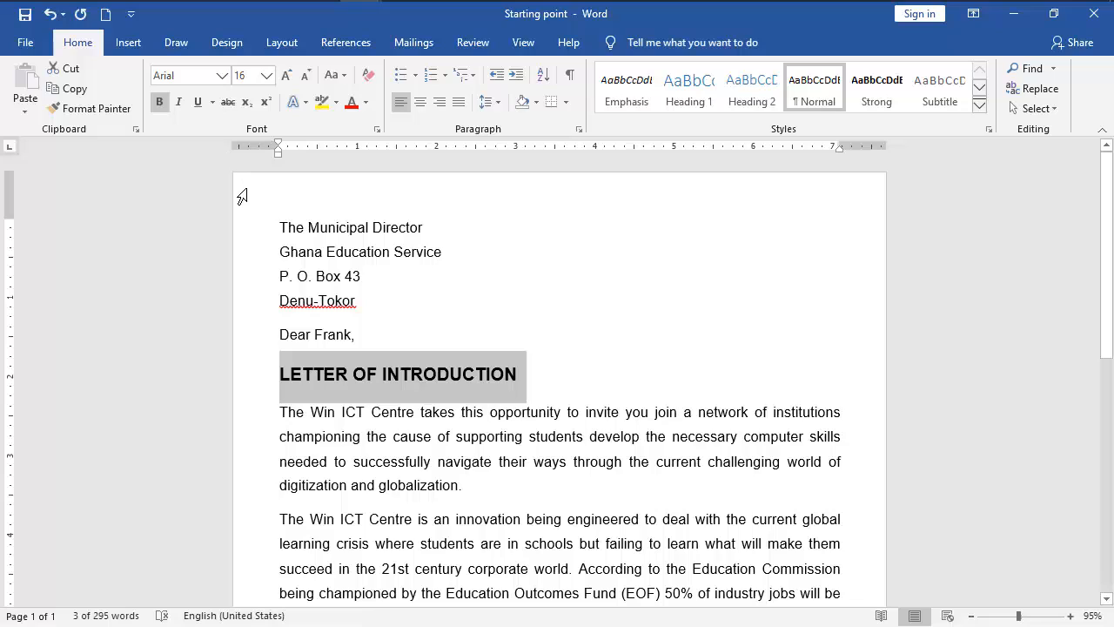
- Underline the selected LETTER OF INTRODUCTION heading and centre it on the page
click(201, 100)
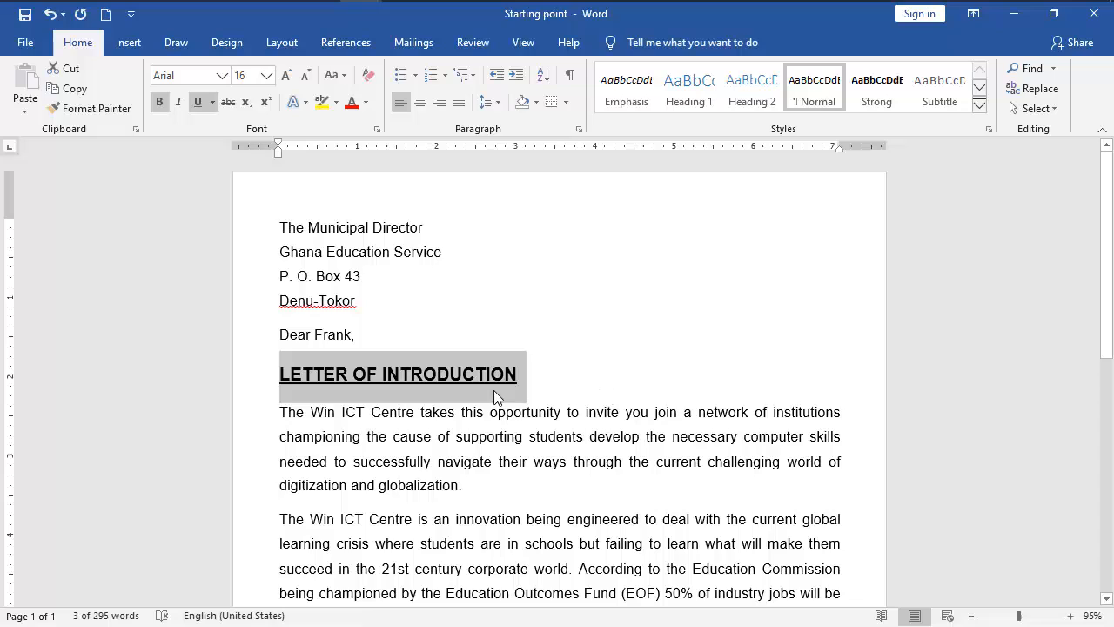
click(282, 374)
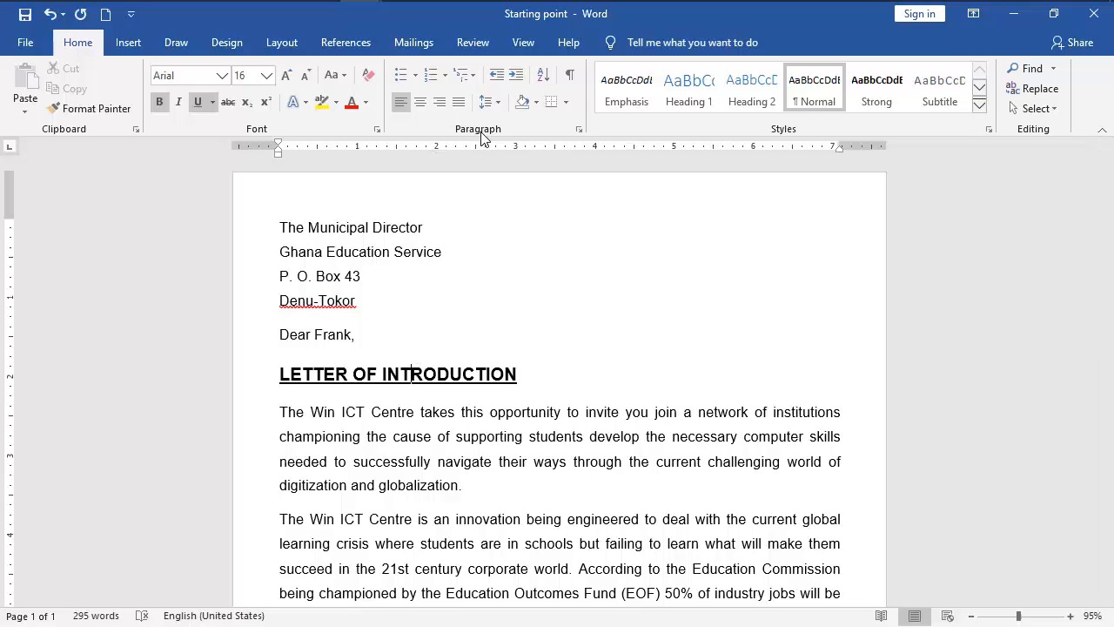
click(424, 106)
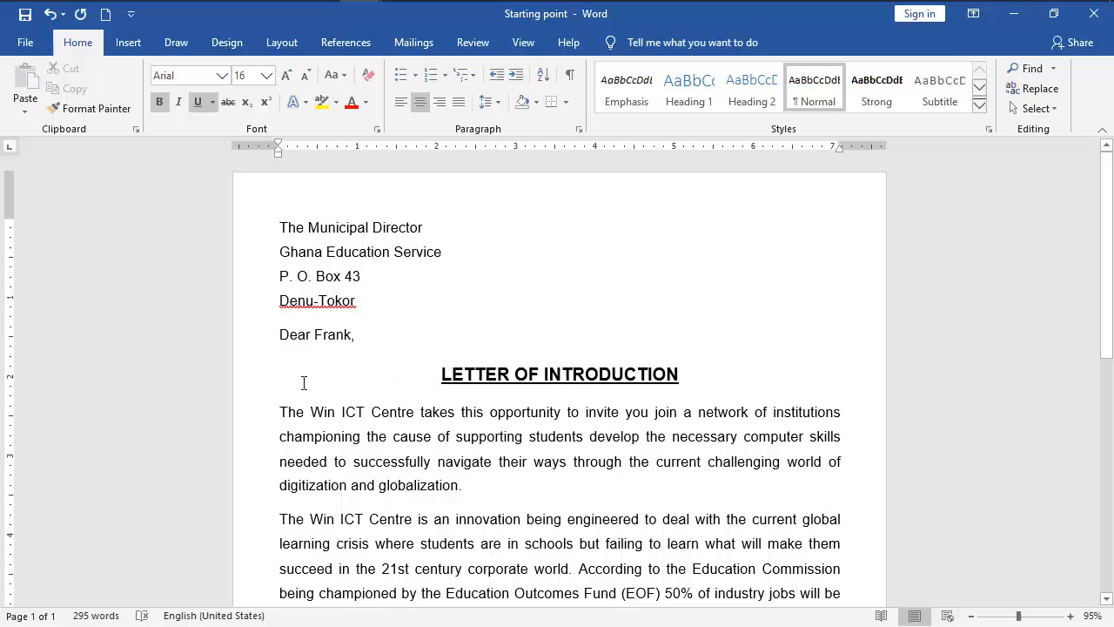
click(253, 393)
click(583, 374)
- Review the letter down to the signature and compare its body and signature block with the FINAL LETTER document at 100% zoom
scroll(590, 394, down, 2)
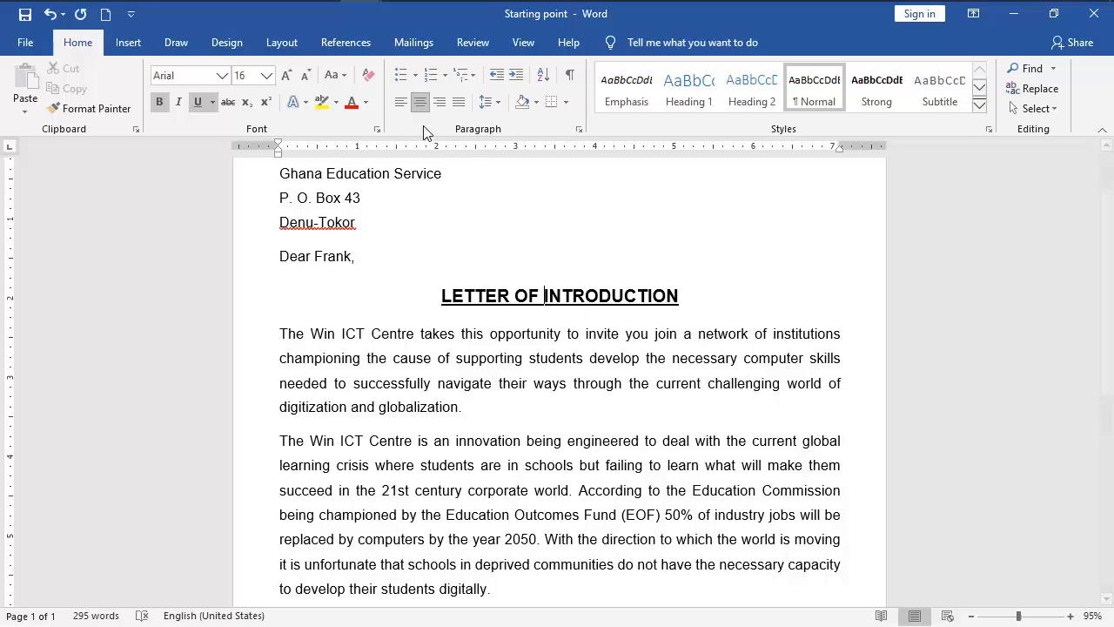
scroll(585, 346, down, 1)
scroll(586, 322, down, 2)
scroll(599, 282, down, 5)
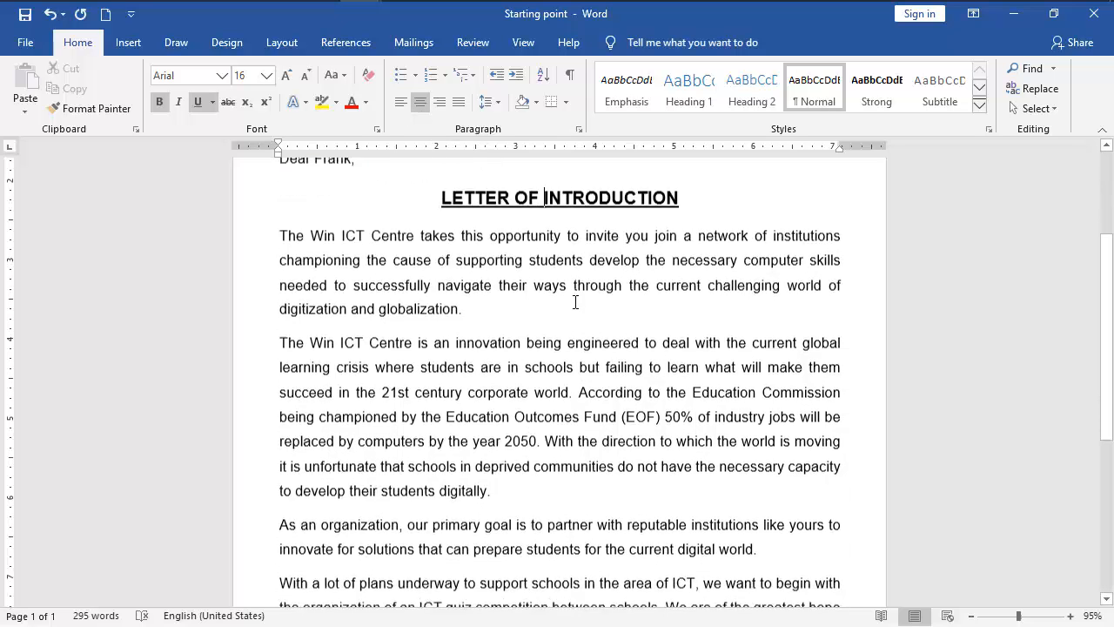
scroll(575, 304, down, 3)
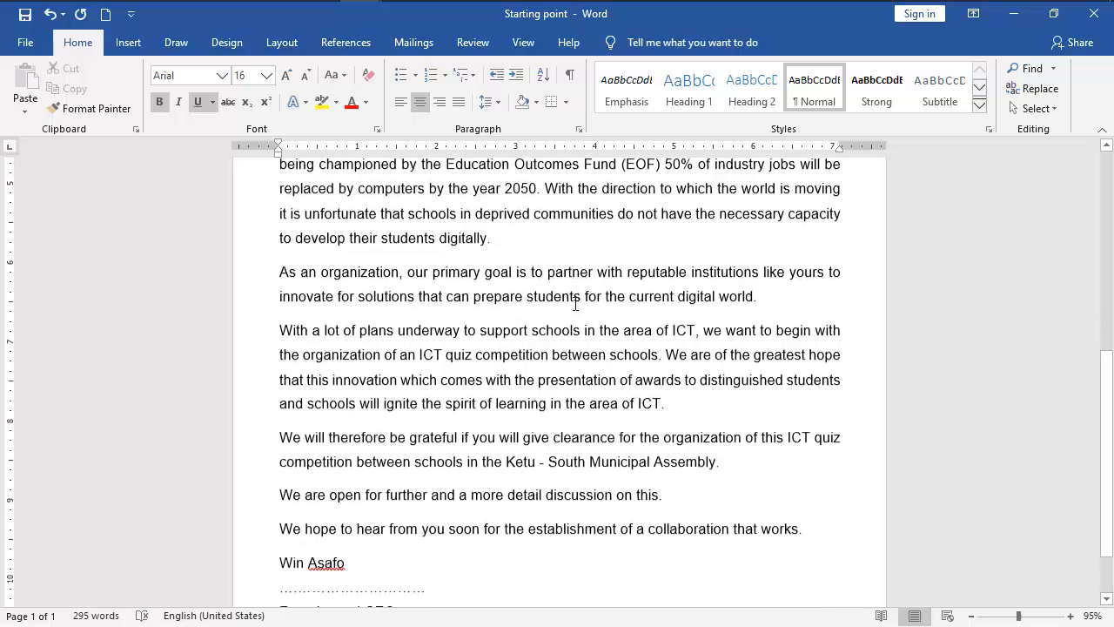
click(583, 289)
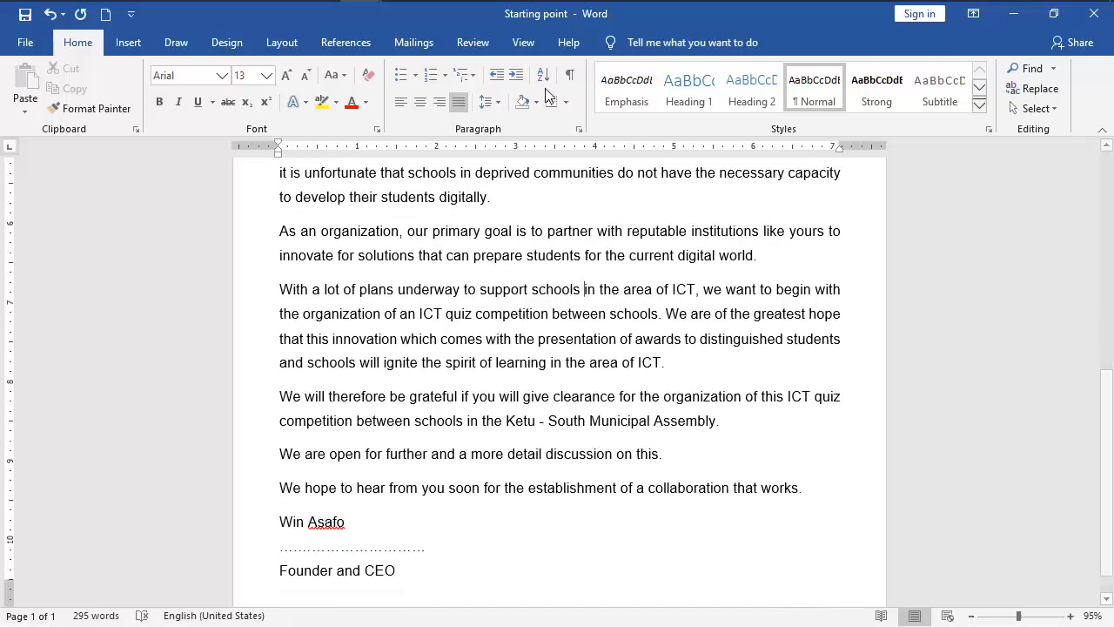
click(509, 46)
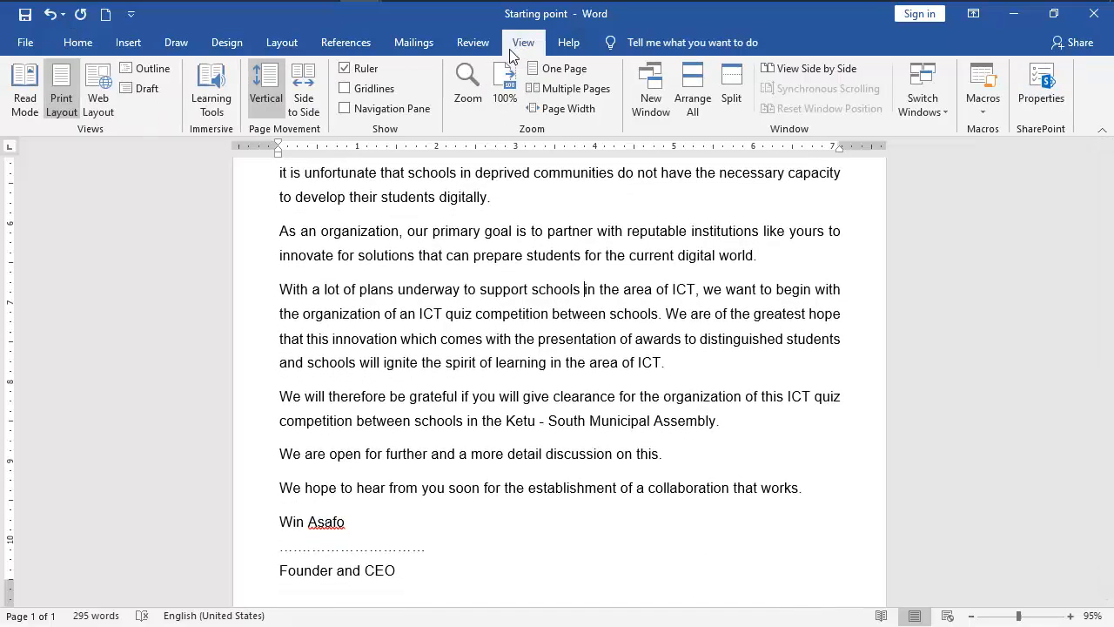
click(922, 105)
click(957, 130)
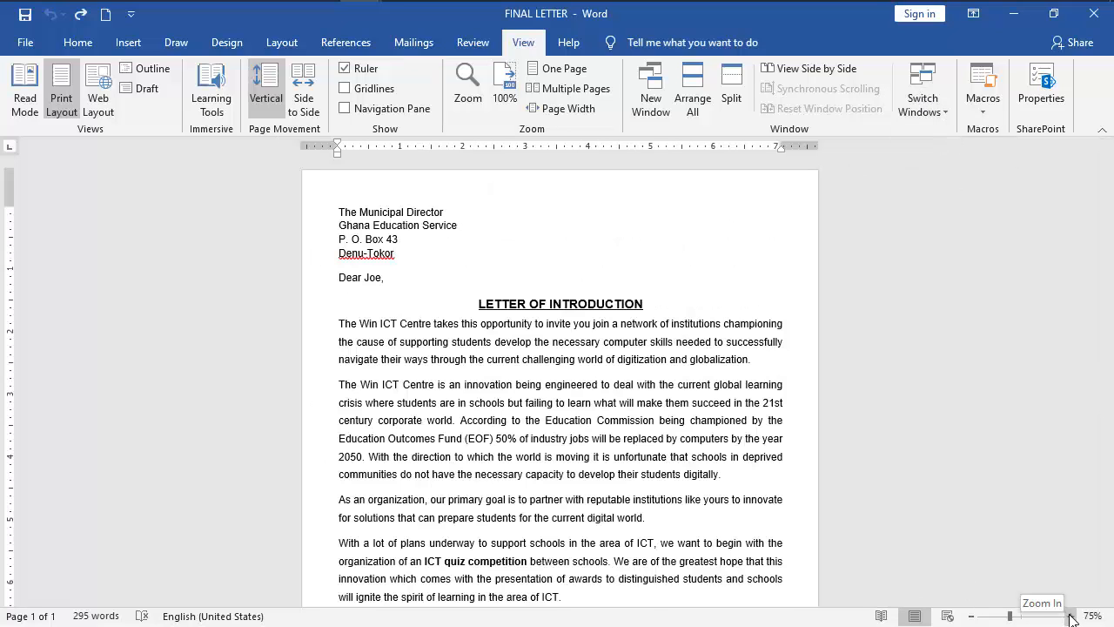
click(1021, 615)
scroll(600, 412, down, 5)
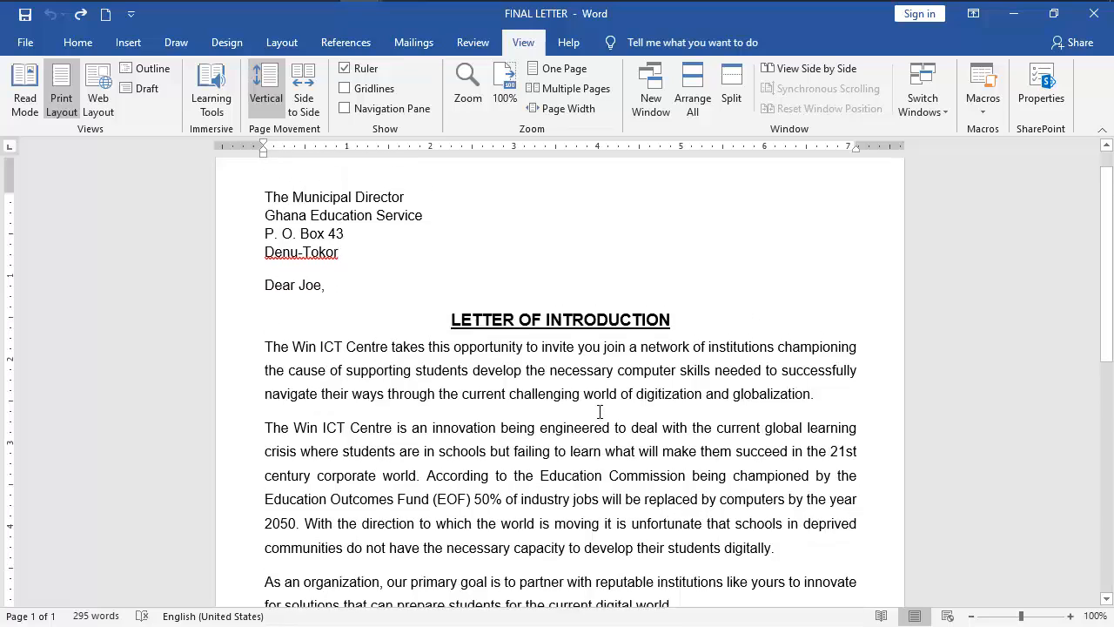
scroll(601, 408, down, 5)
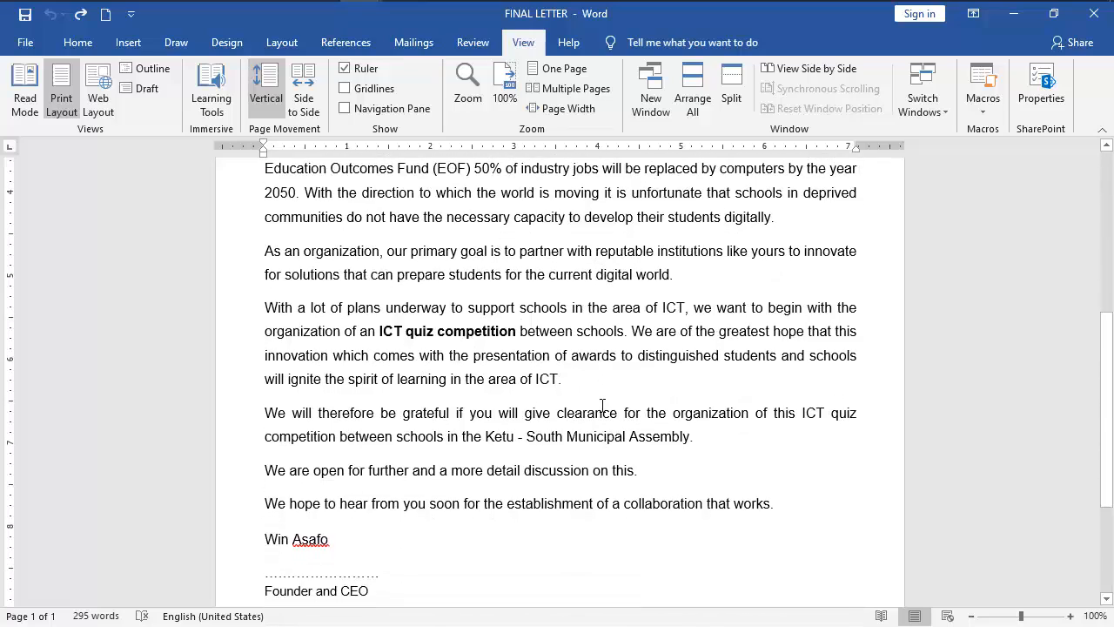
scroll(639, 415, up, 3)
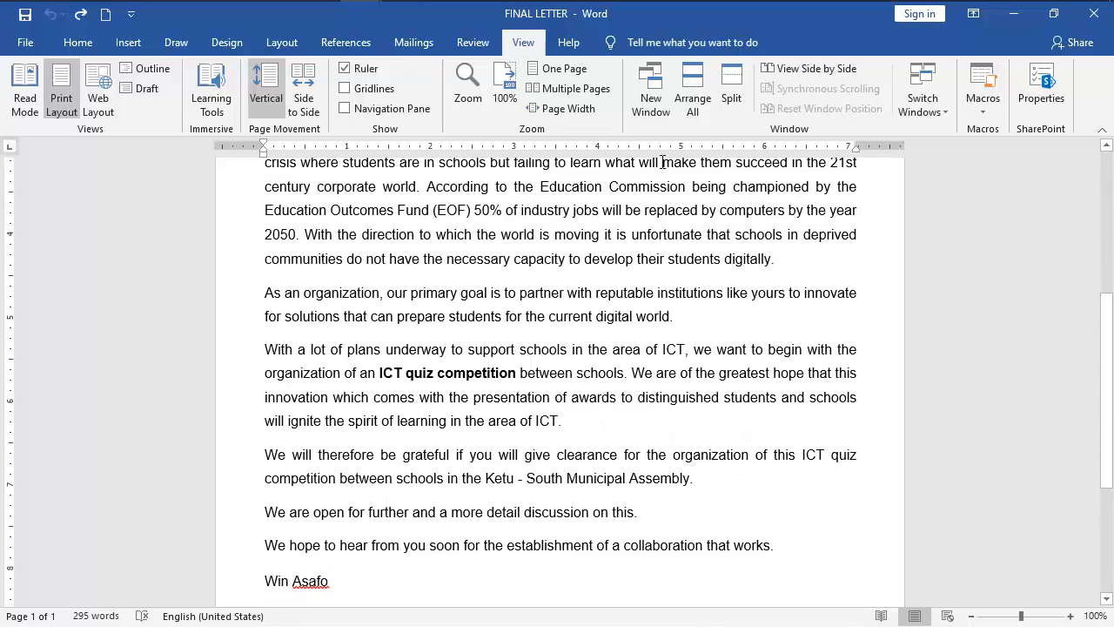
- Return to the Starting point document and shorten the dotted signature line to about the width of "Founder and CEO"
click(923, 100)
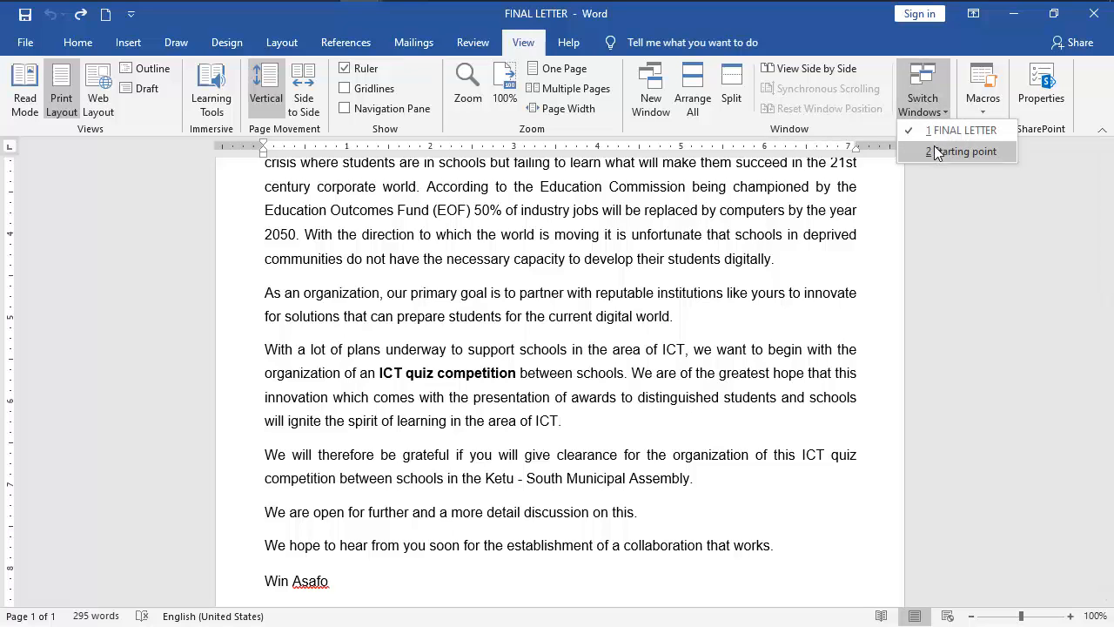
click(936, 151)
scroll(553, 430, down, 1)
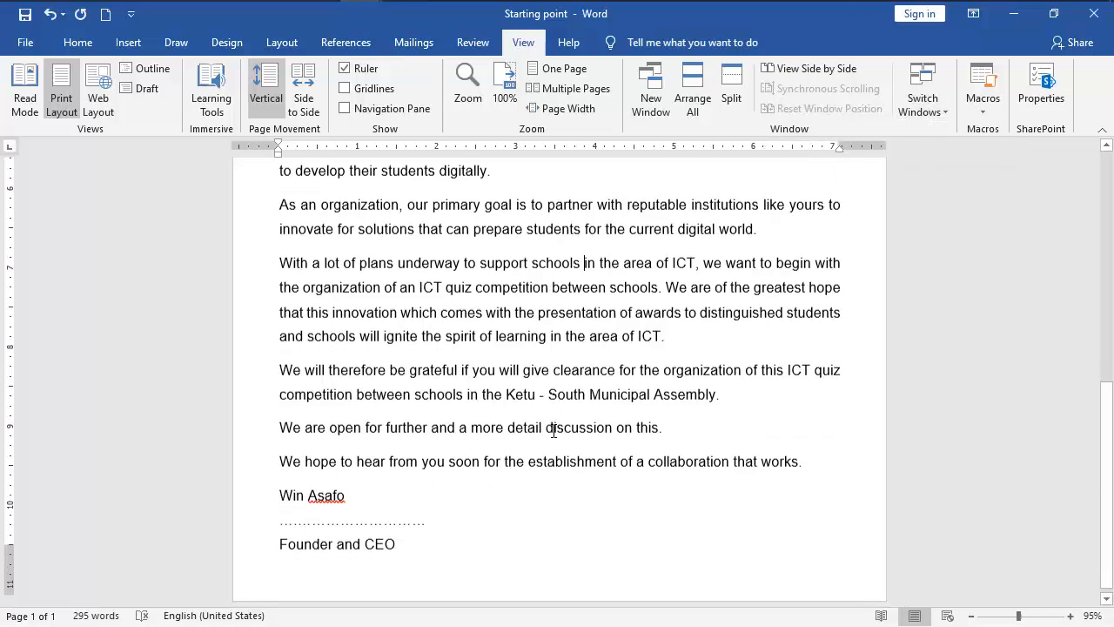
scroll(554, 431, down, 1)
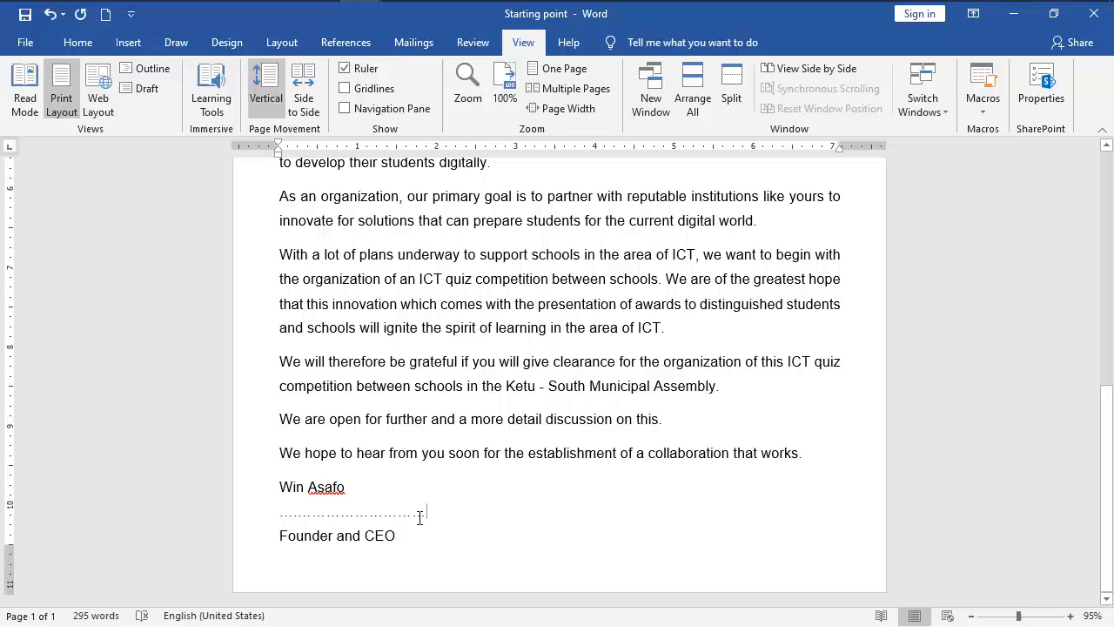
drag(424, 514, 399, 514)
key(Delete)
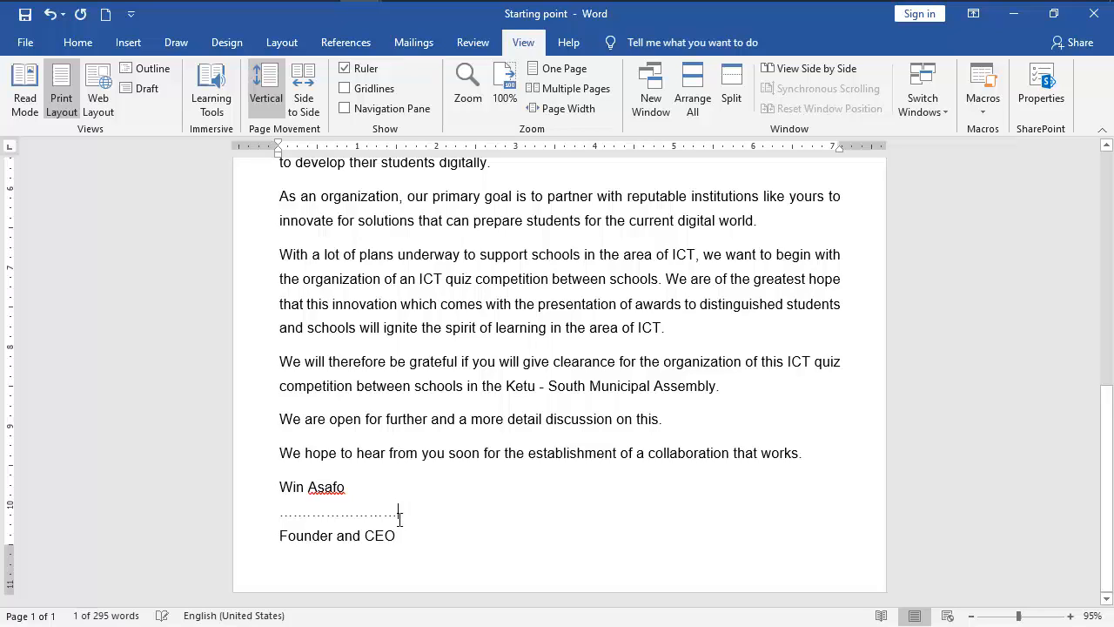
- Add space after the signatory's name line, above the dotted signature line
click(356, 494)
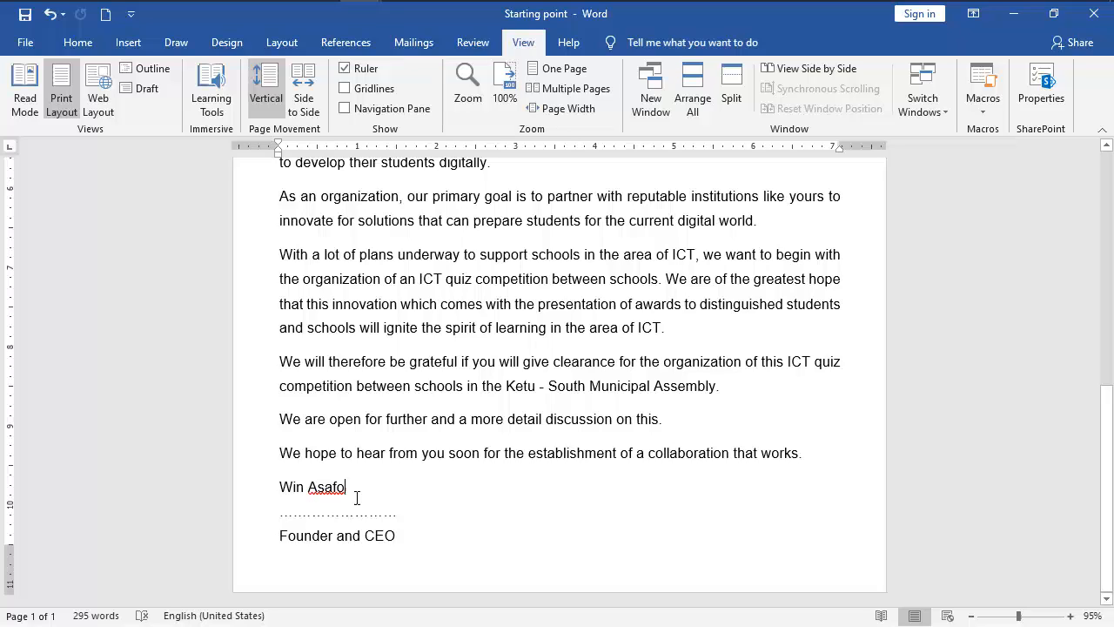
click(87, 51)
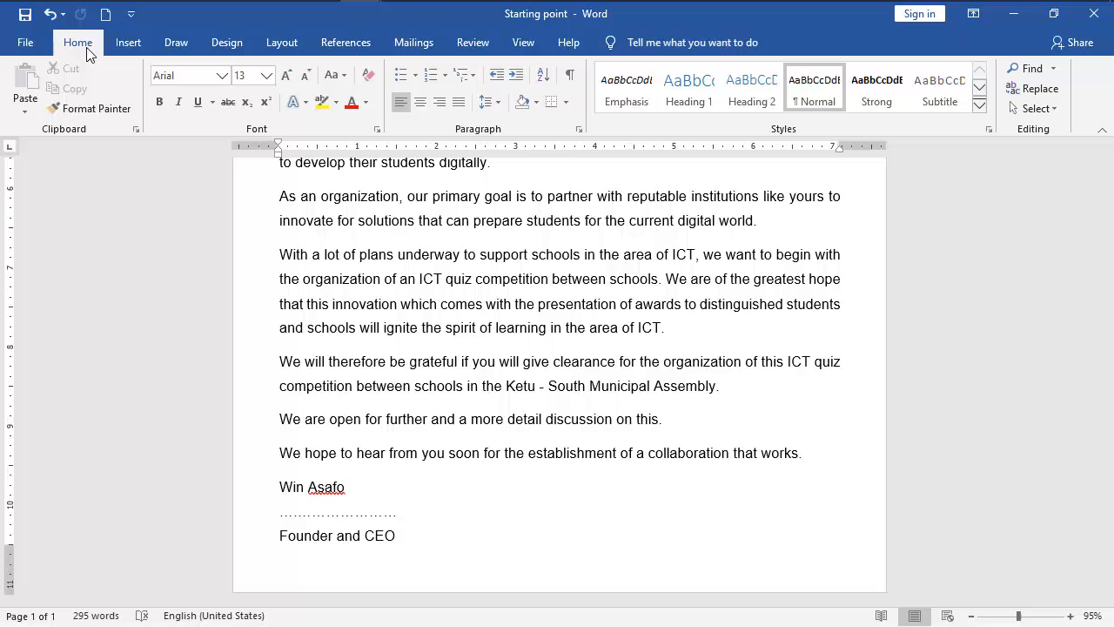
click(499, 107)
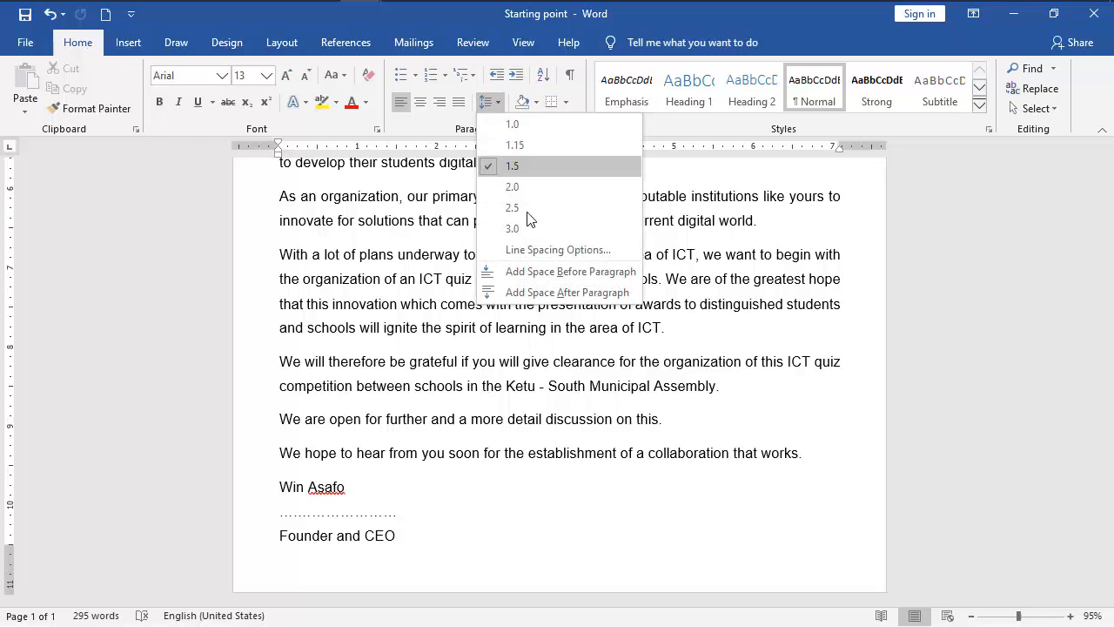
click(553, 293)
scroll(427, 470, down, 3)
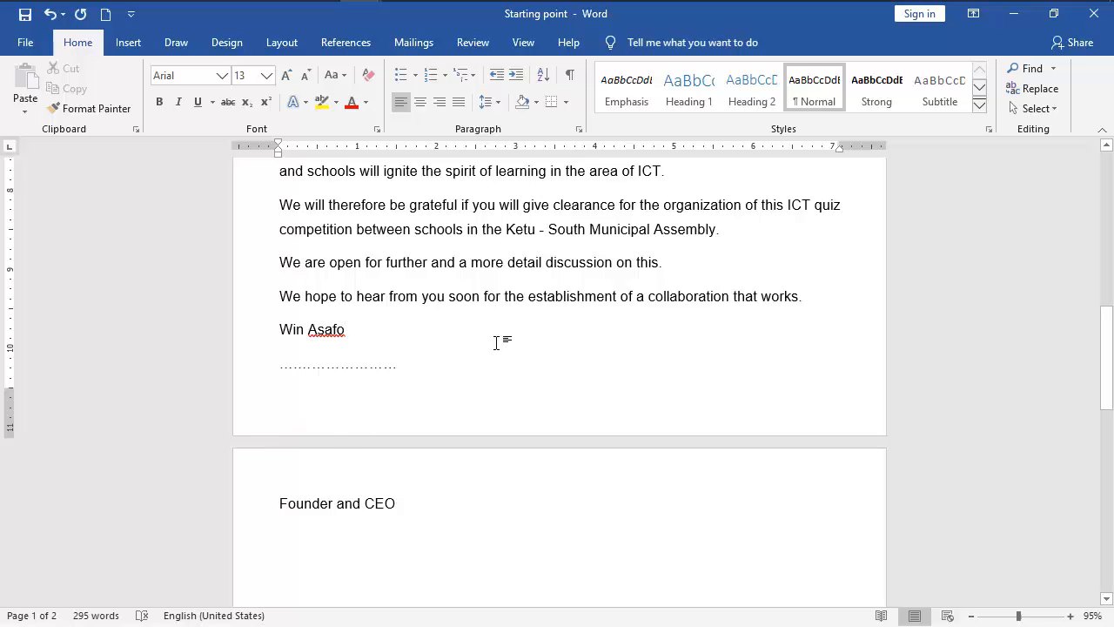
- Remove the space after the paragraph "We are open for further and a more detail discussion on this."
click(668, 266)
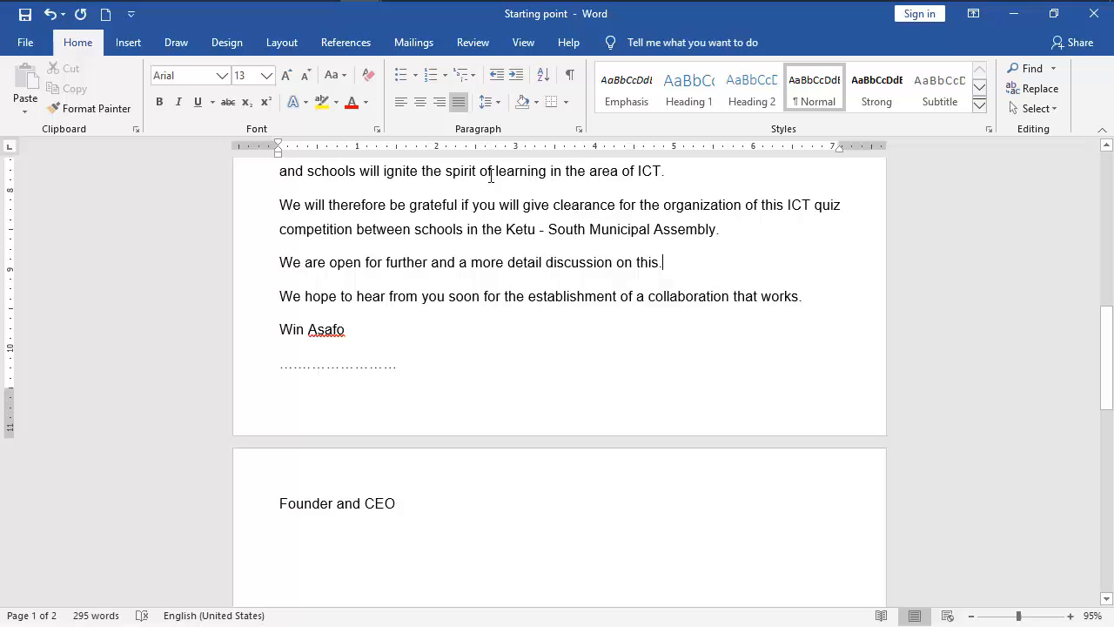
click(490, 104)
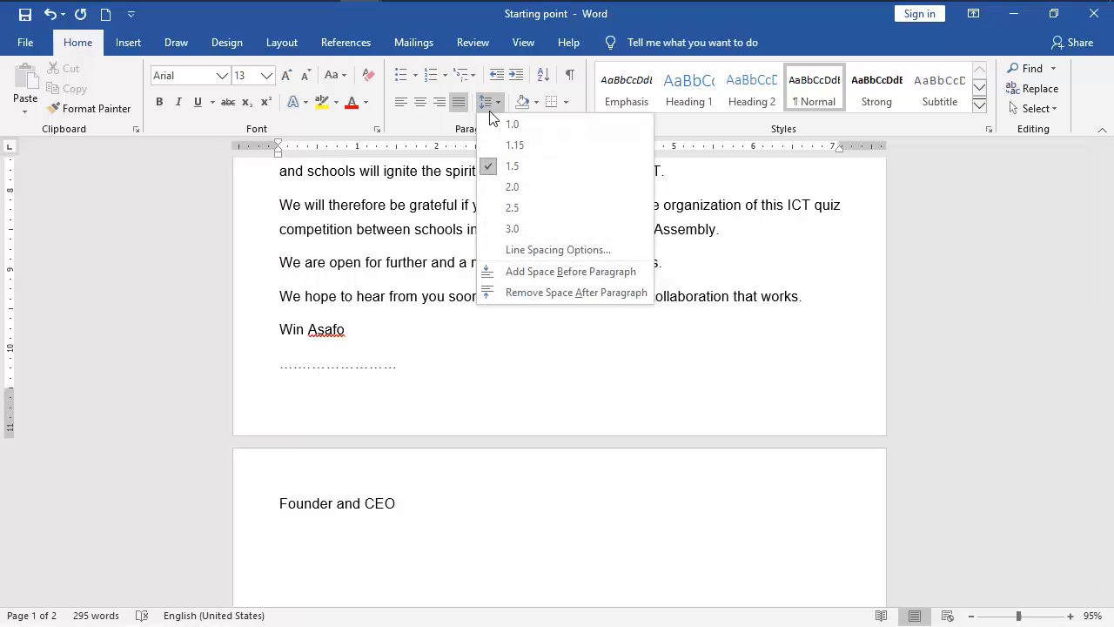
click(535, 294)
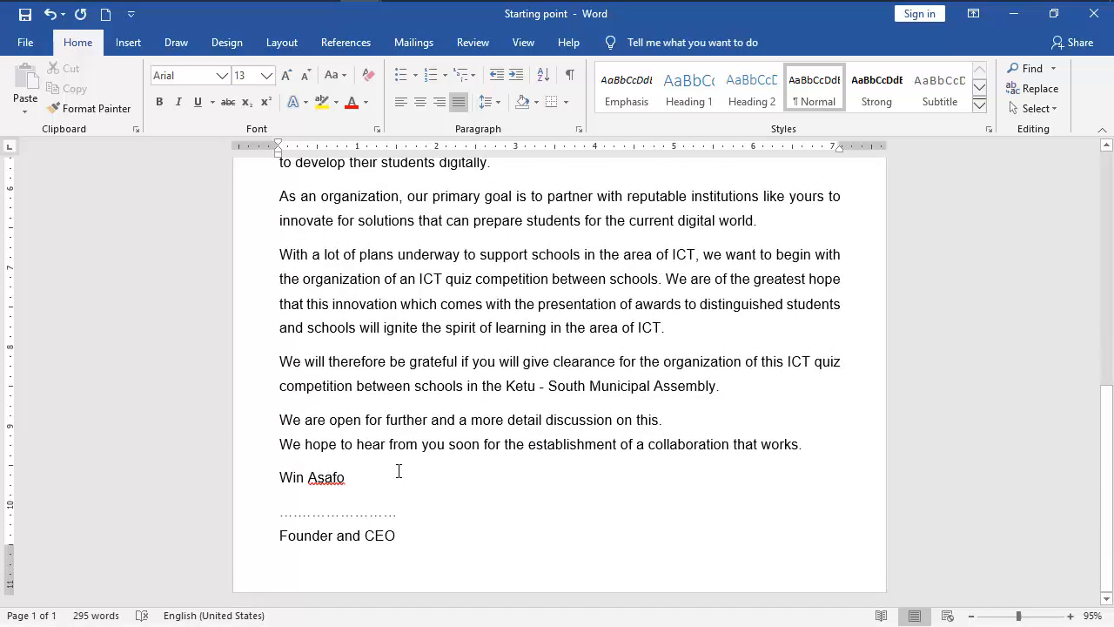
- Compare the letter's address block and salutation with those in FINAL LETTER, and return to the Starting point document
scroll(569, 465, up, 10)
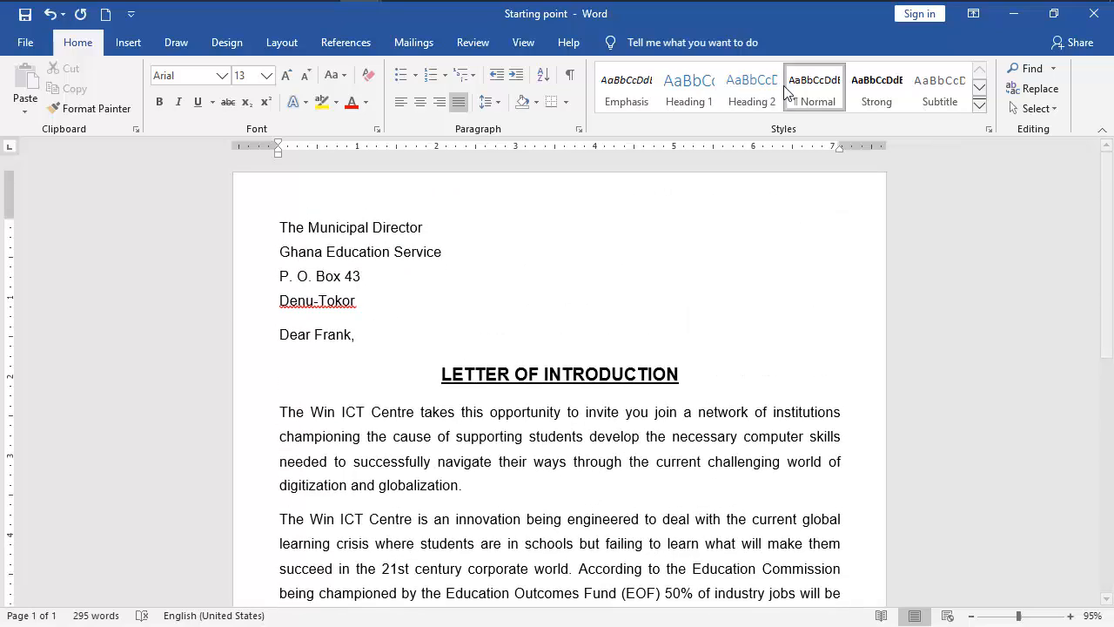
click(568, 44)
click(521, 42)
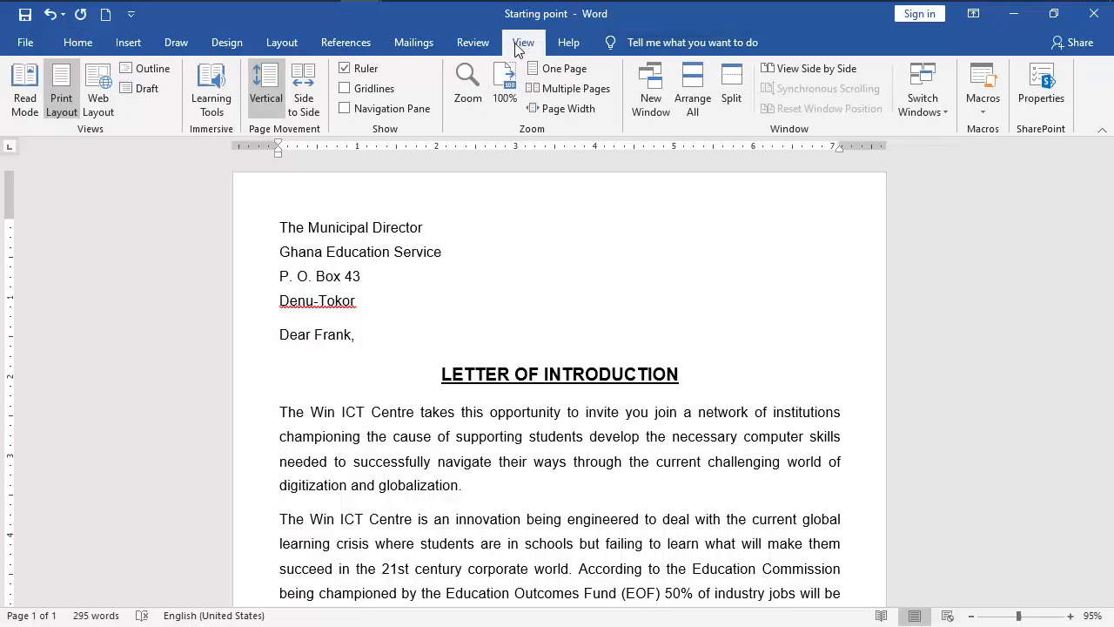
click(921, 103)
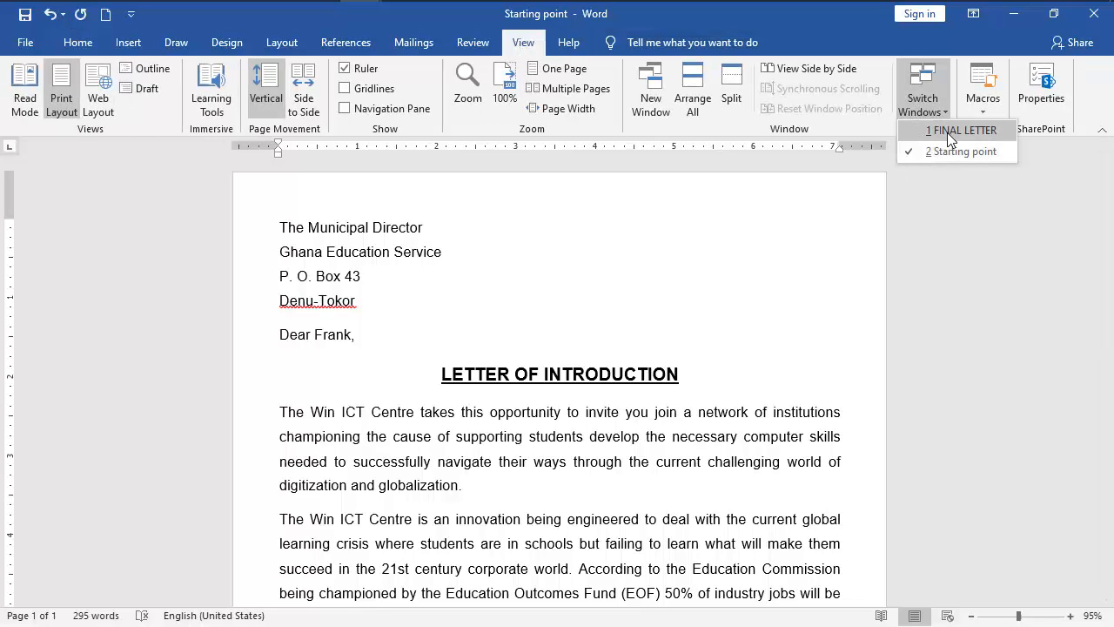
click(958, 130)
scroll(489, 380, up, 8)
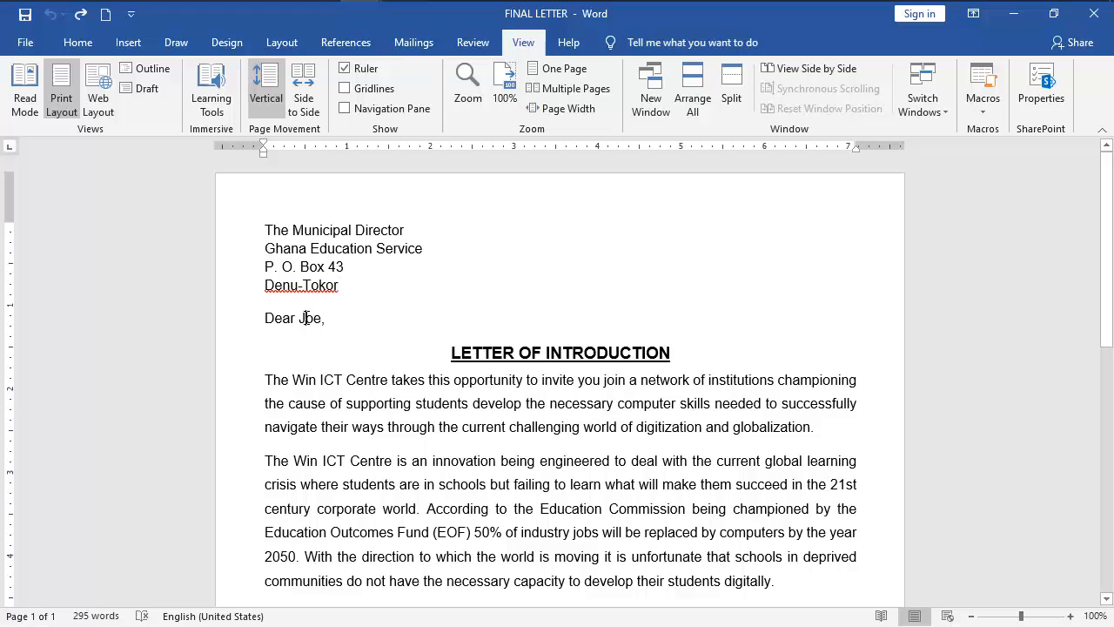
click(945, 111)
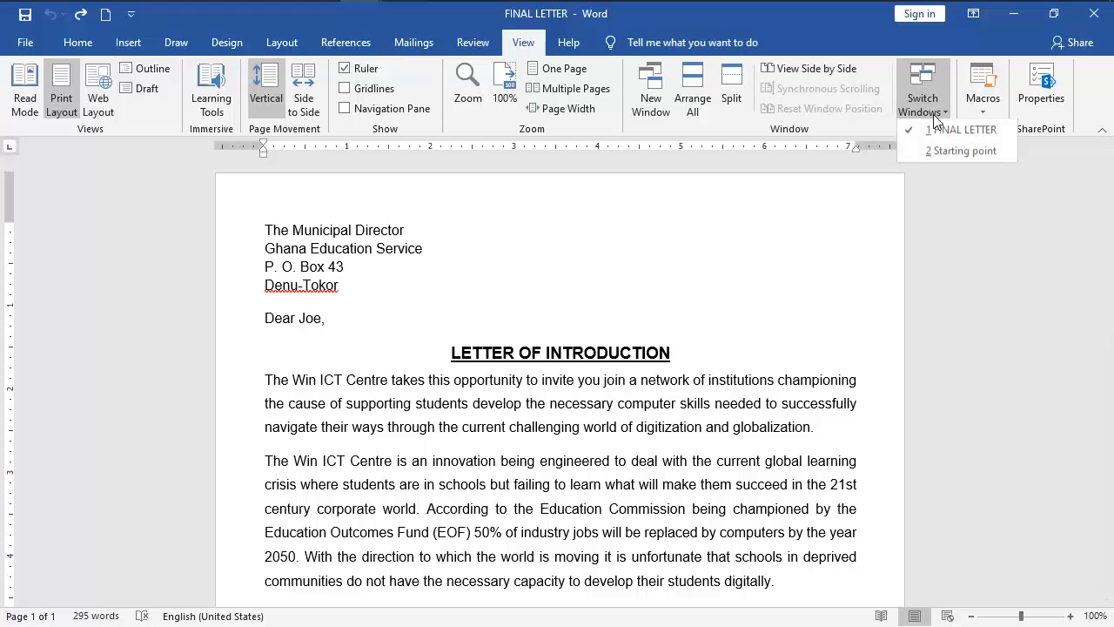
click(963, 153)
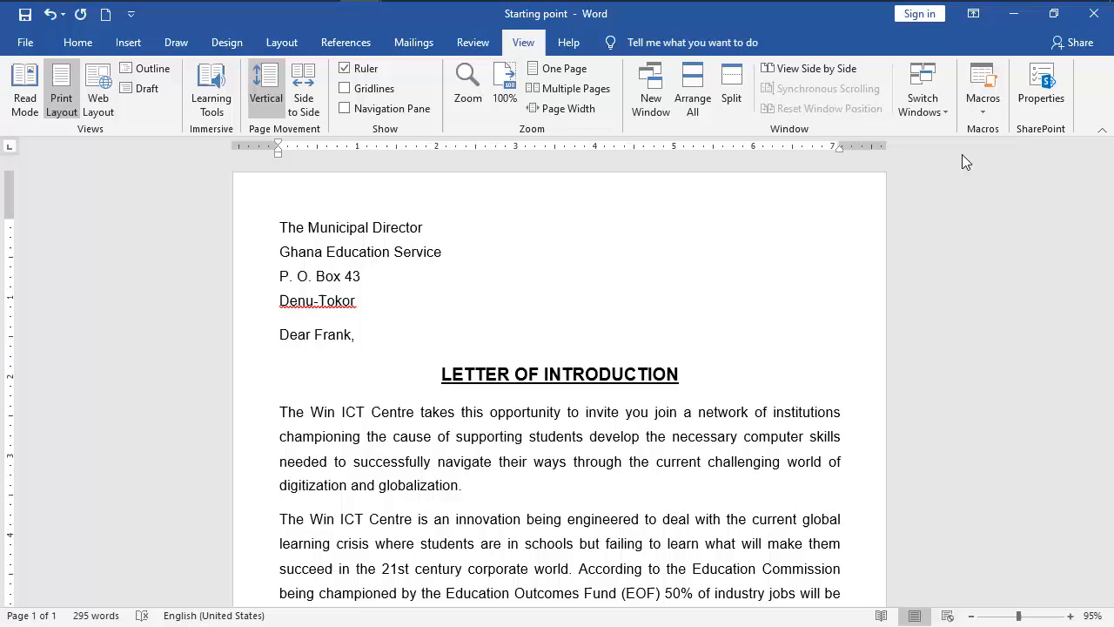
- Replace every occurrence of the recipient's first name in the letter with the first name used in FINAL LETTER's salutation
click(354, 347)
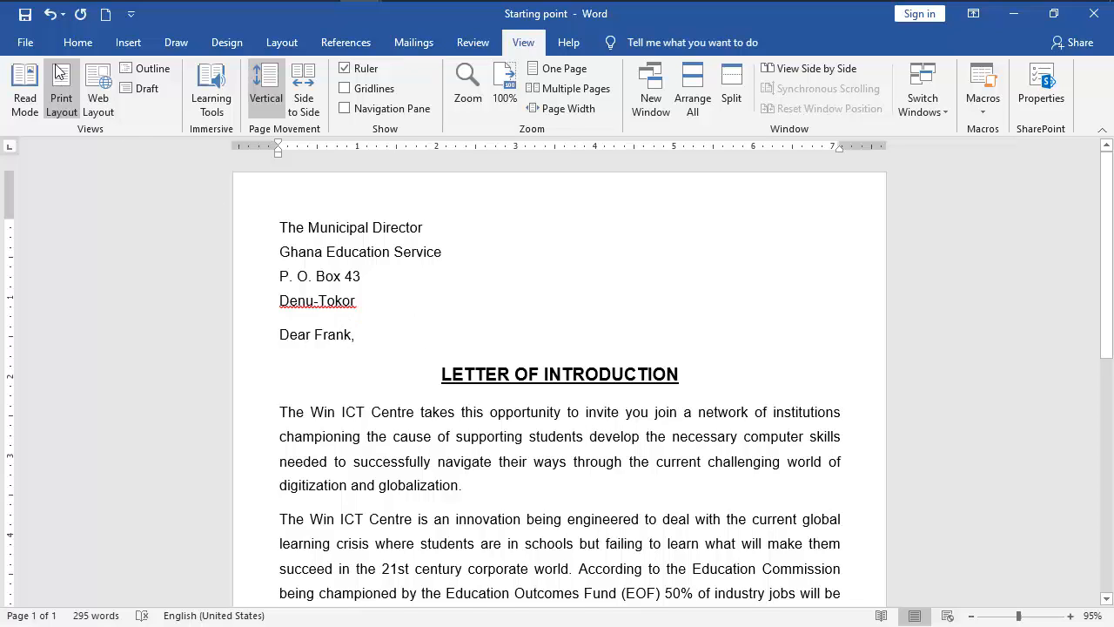
click(76, 43)
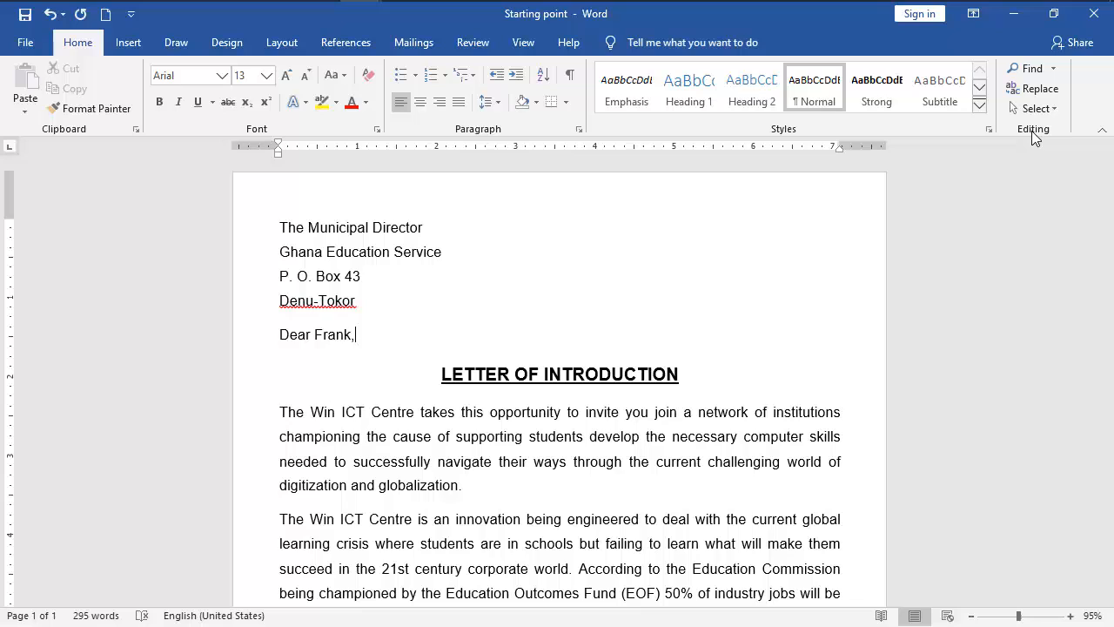
click(1034, 88)
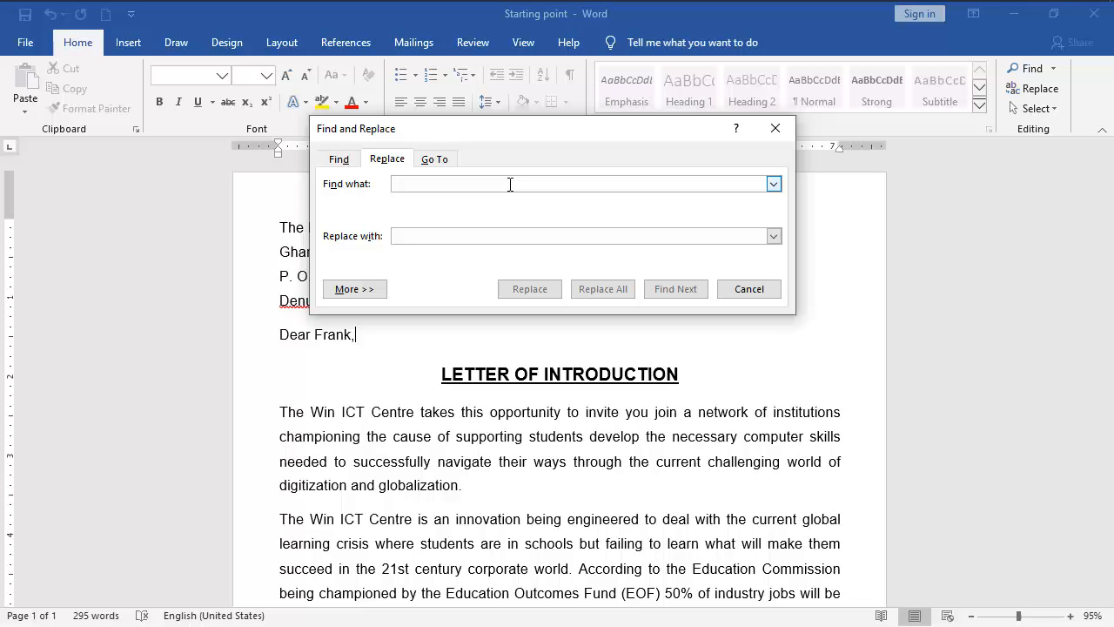
text(Frank)
click(441, 234)
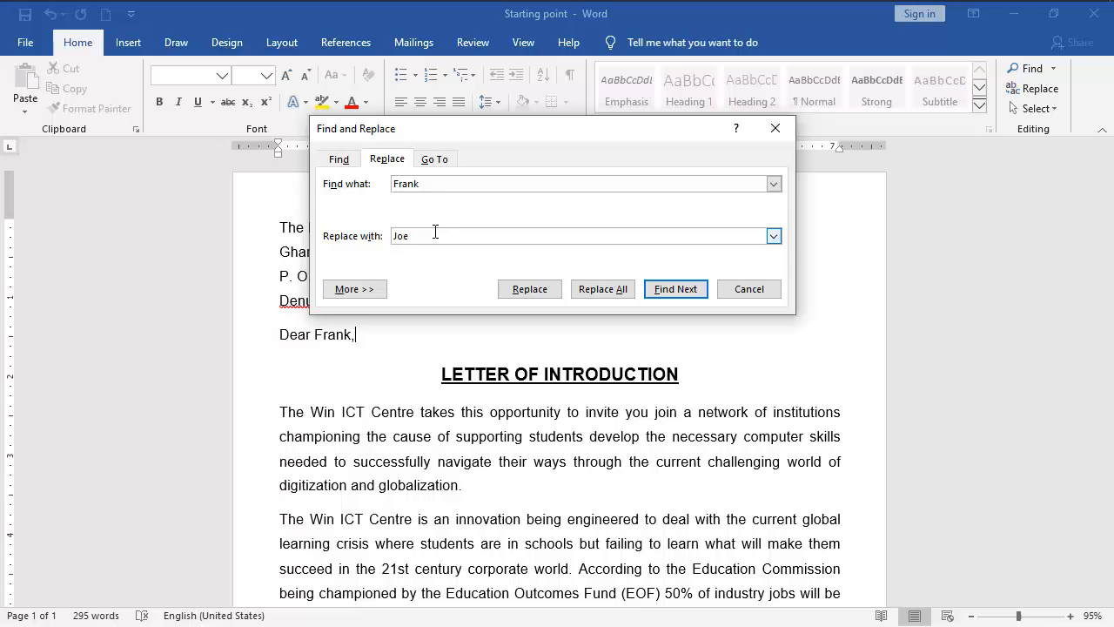
click(609, 296)
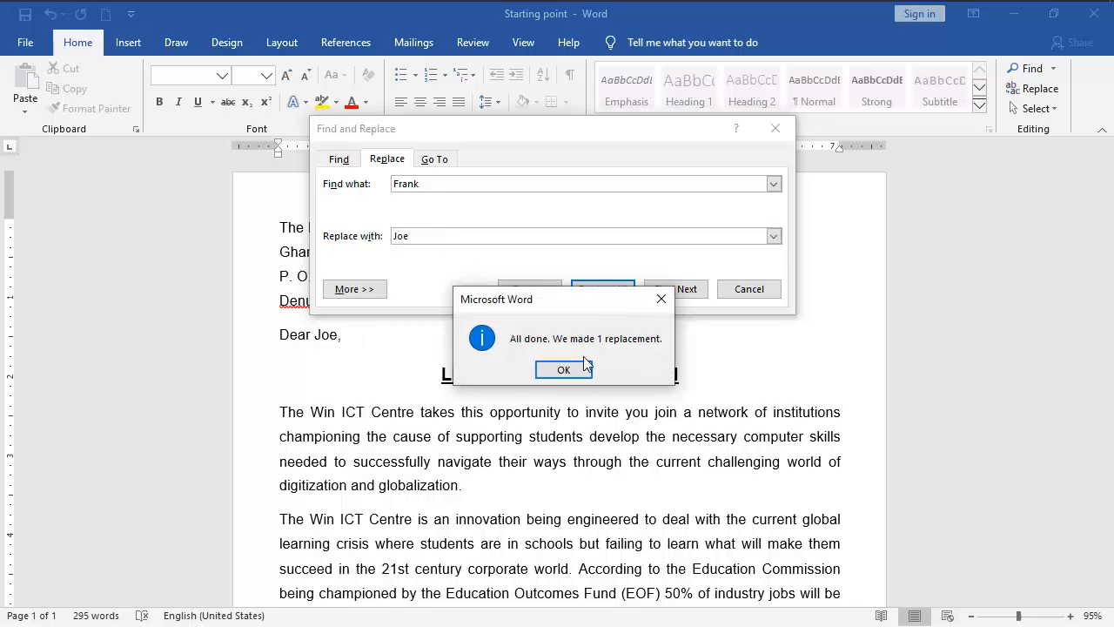
drag(572, 301, 570, 225)
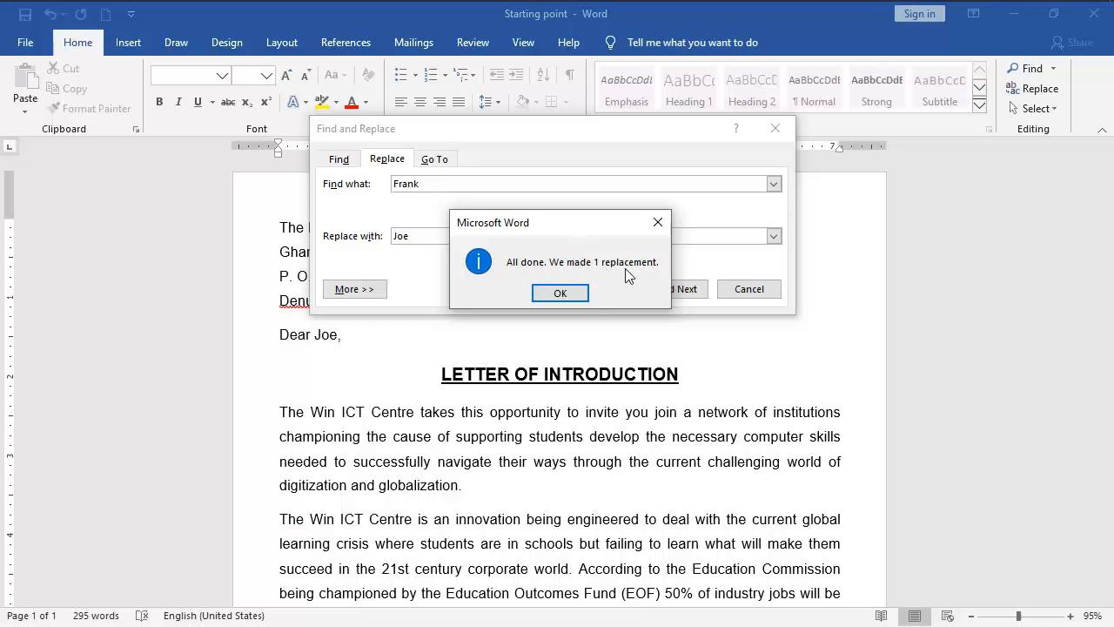
click(559, 294)
click(775, 130)
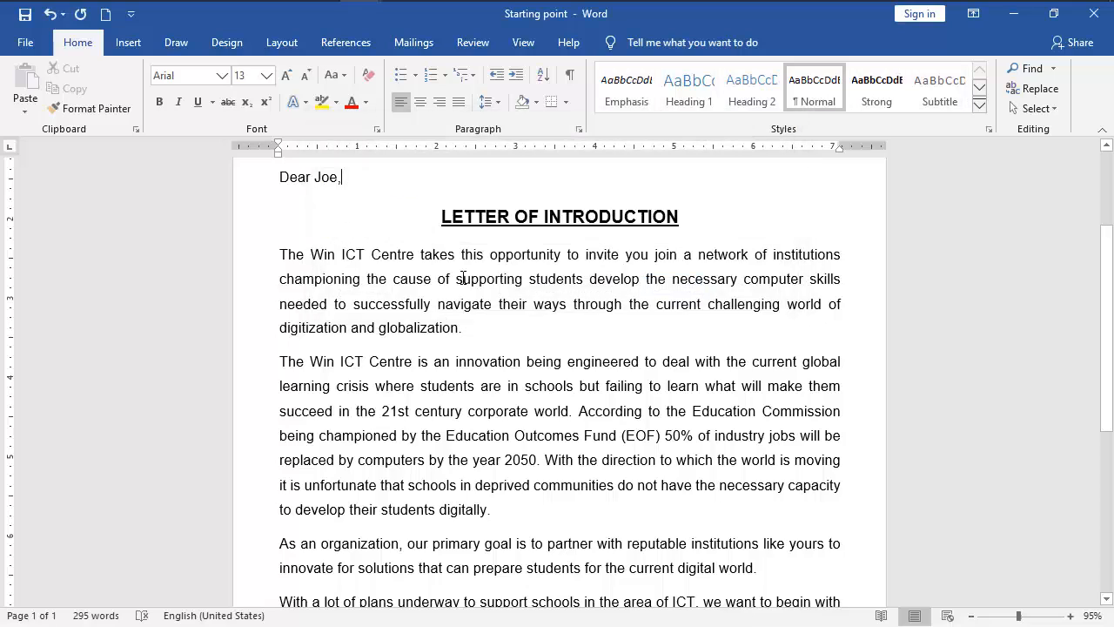
scroll(390, 328, up, 3)
click(297, 334)
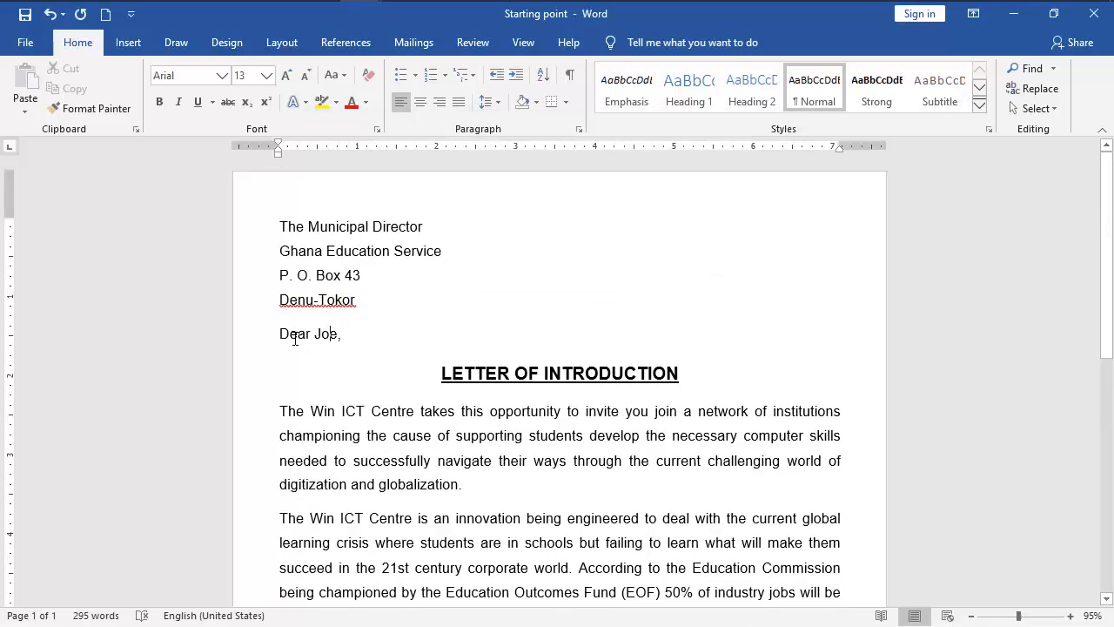
- Switch to FINAL LETTER and examine its salutation, body paragraphs and signature block
click(523, 41)
click(933, 105)
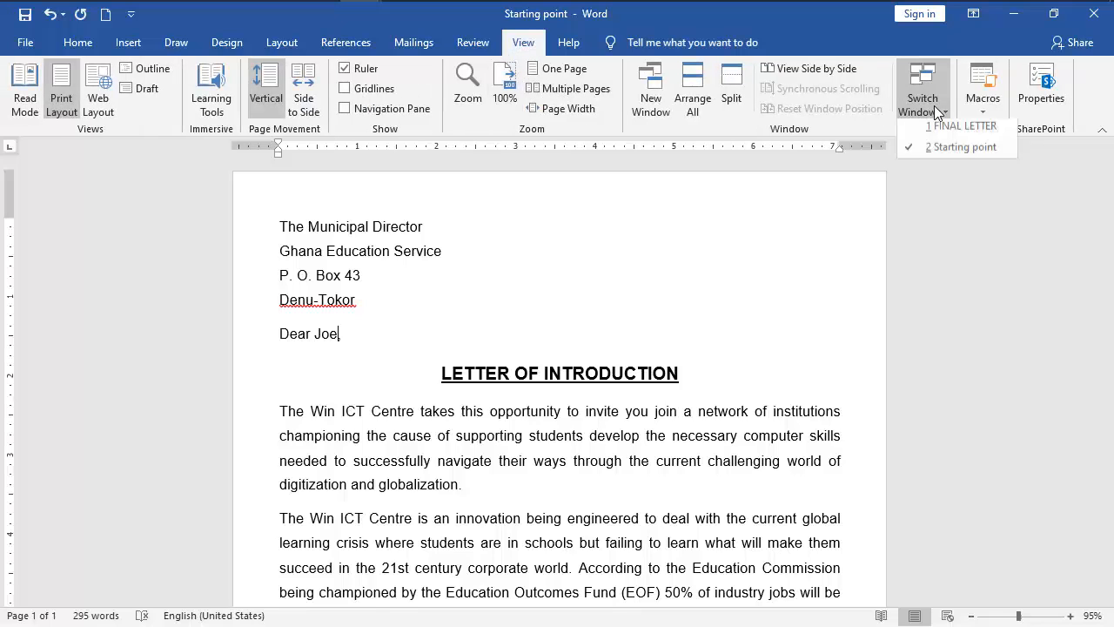
click(949, 132)
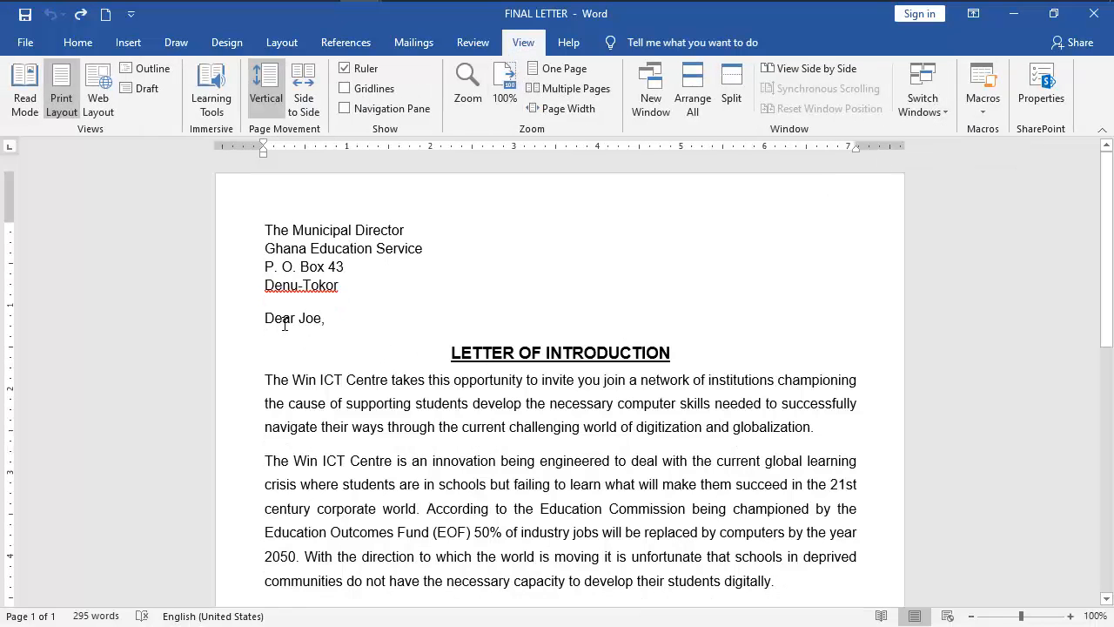
scroll(369, 345, down, 5)
scroll(386, 342, down, 7)
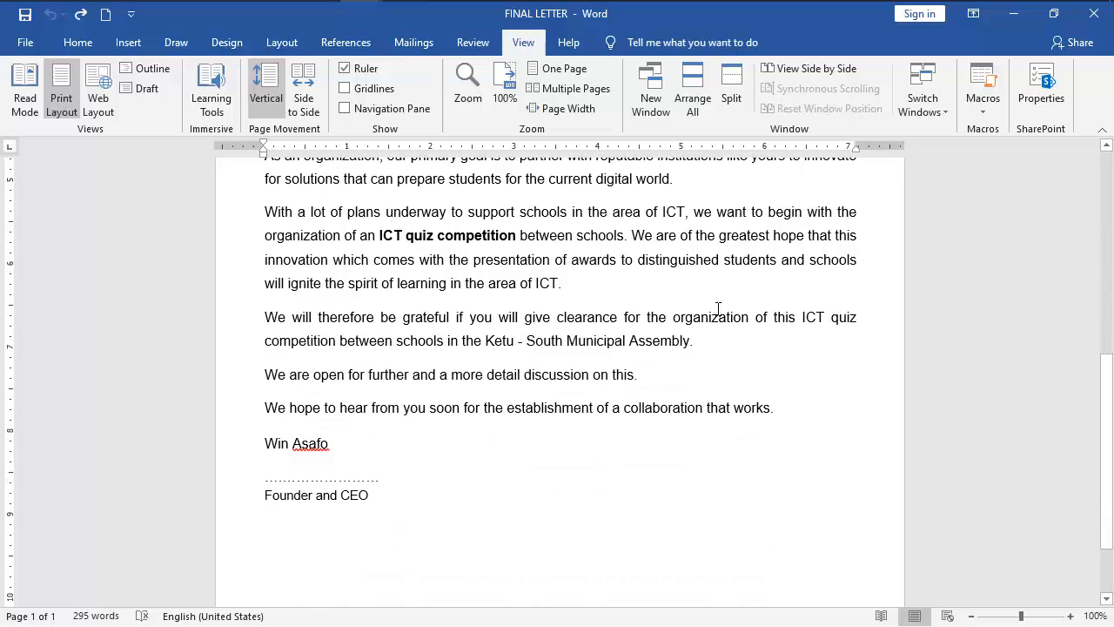
scroll(639, 305, up, 4)
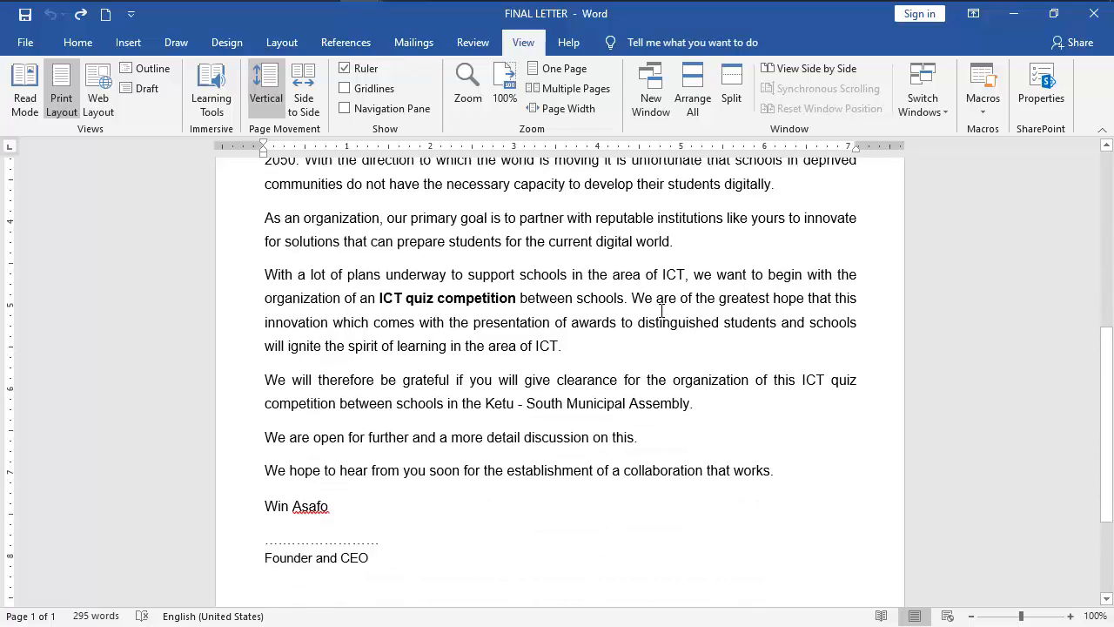
- Return to the Starting point document and check its salutation, body paragraphs and signature block against FINAL LETTER
click(923, 97)
click(960, 151)
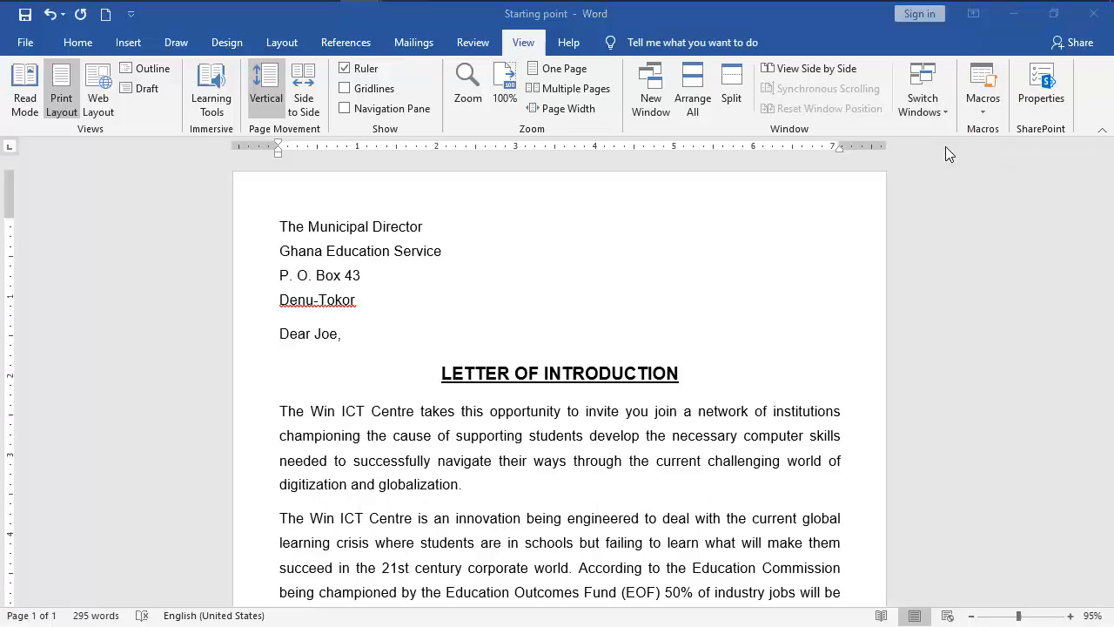
scroll(533, 391, down, 5)
scroll(533, 391, down, 4)
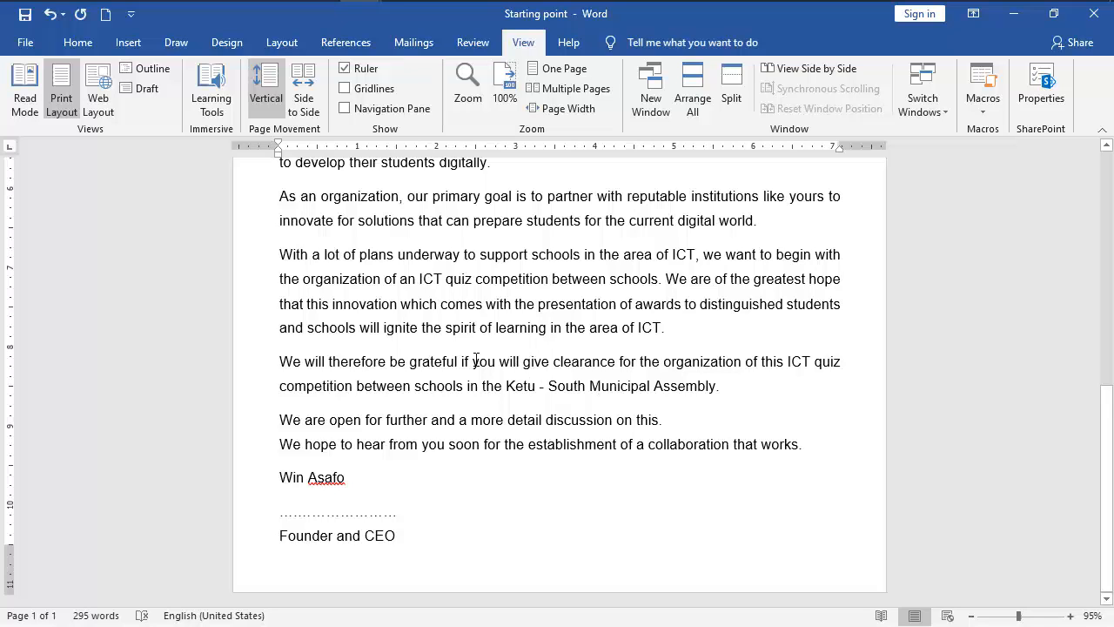
scroll(484, 364, up, 5)
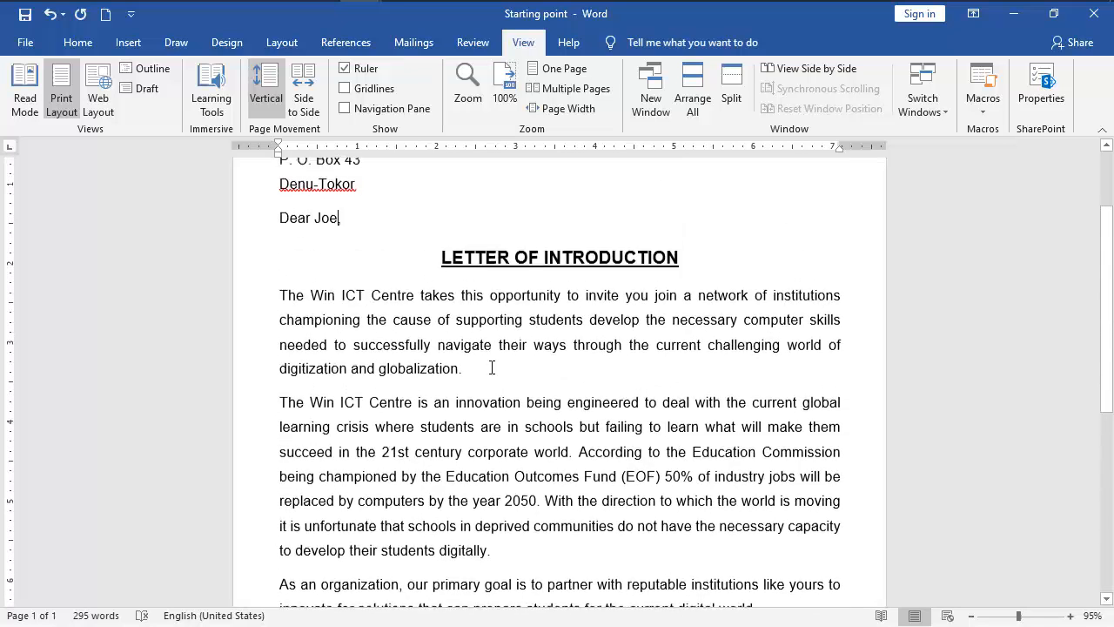
text(,)
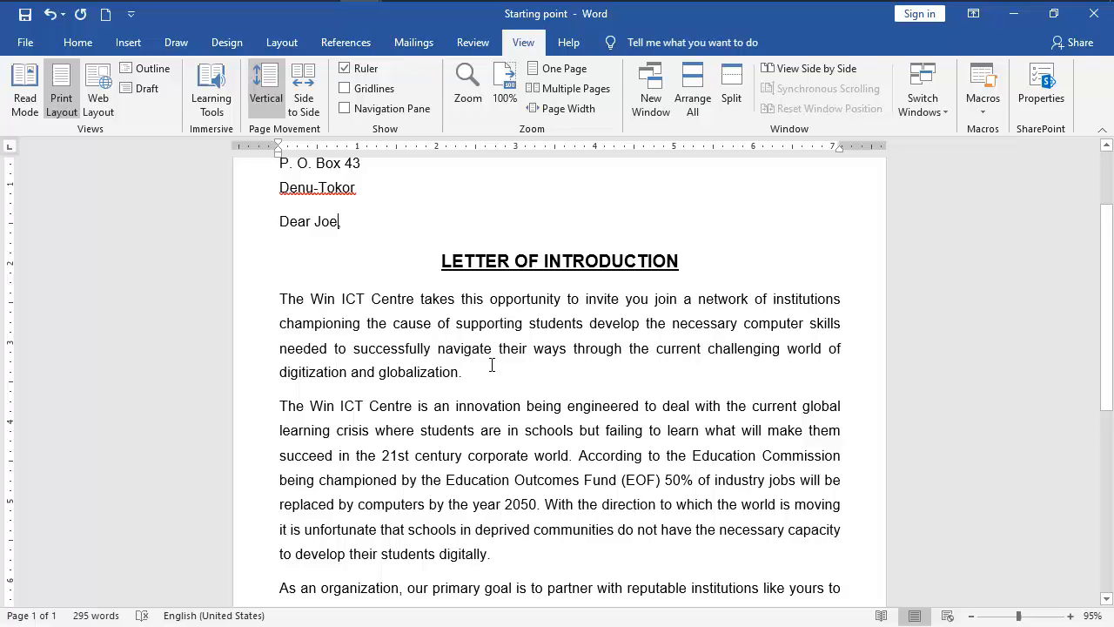
text(,)
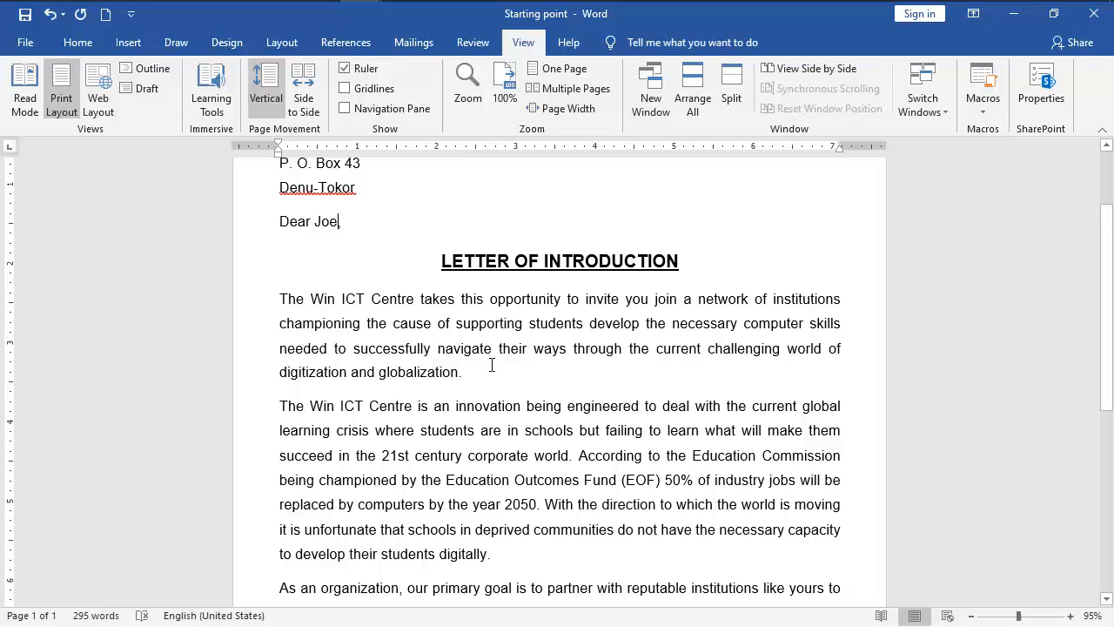